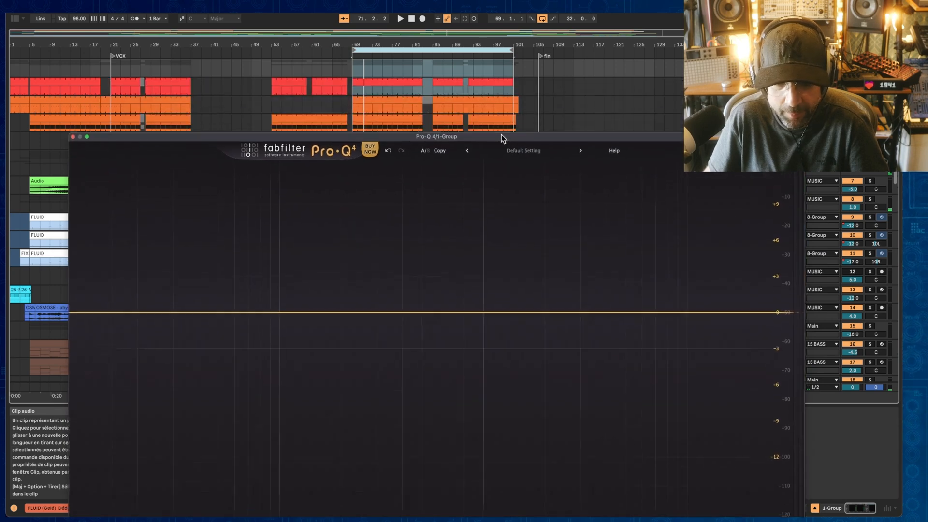
Step: Play the arrangement section to watch the spectrum analyzer, then stop playback
key(space)
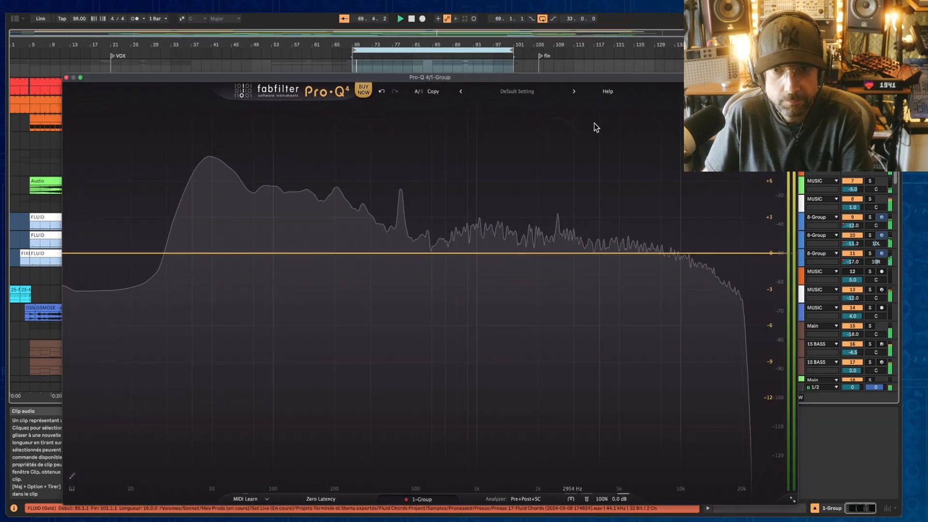
click(870, 64)
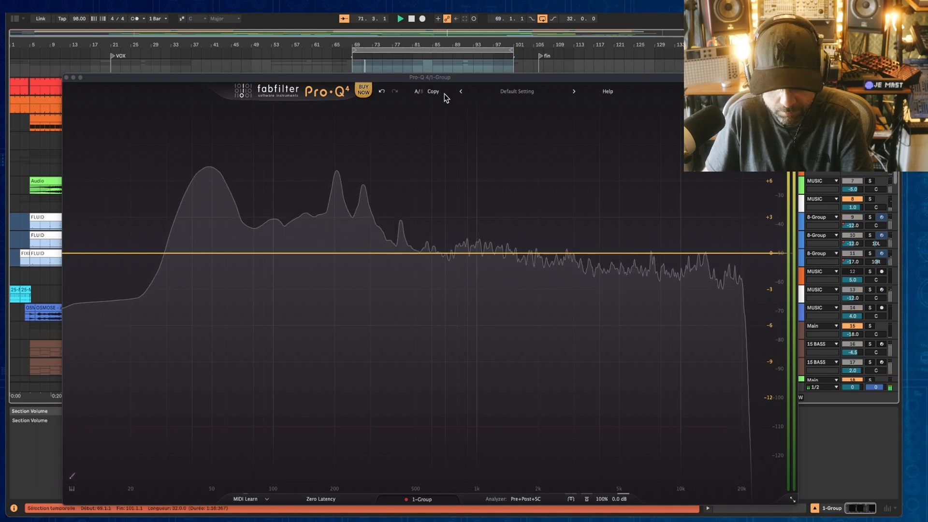
key(space)
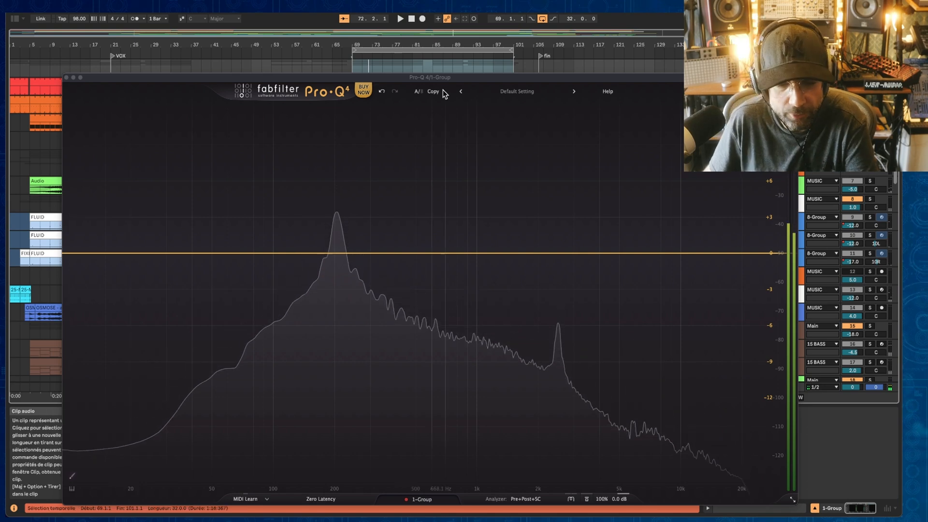
Step: Try EQ Sketch mode by adding a bell band near 439 Hz at about +4.9 dB, then delete it
drag(465, 78, 499, 48)
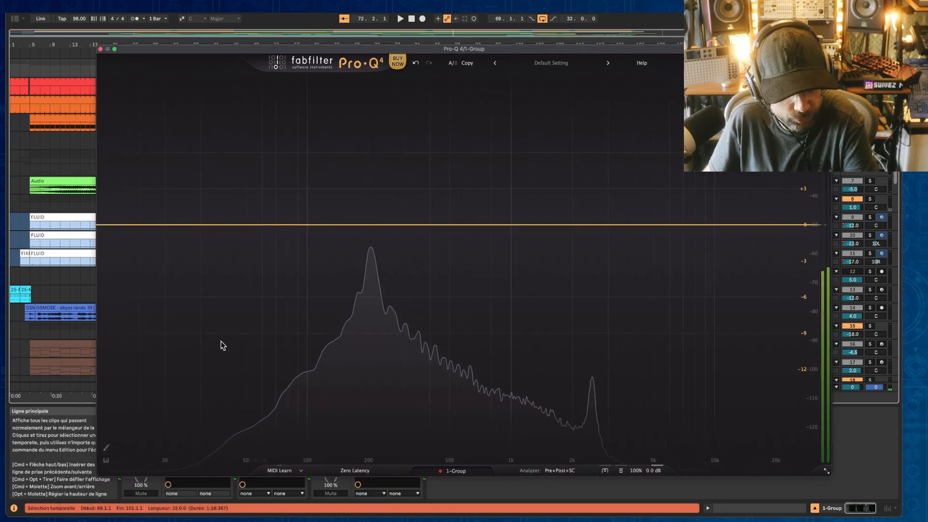
click(106, 449)
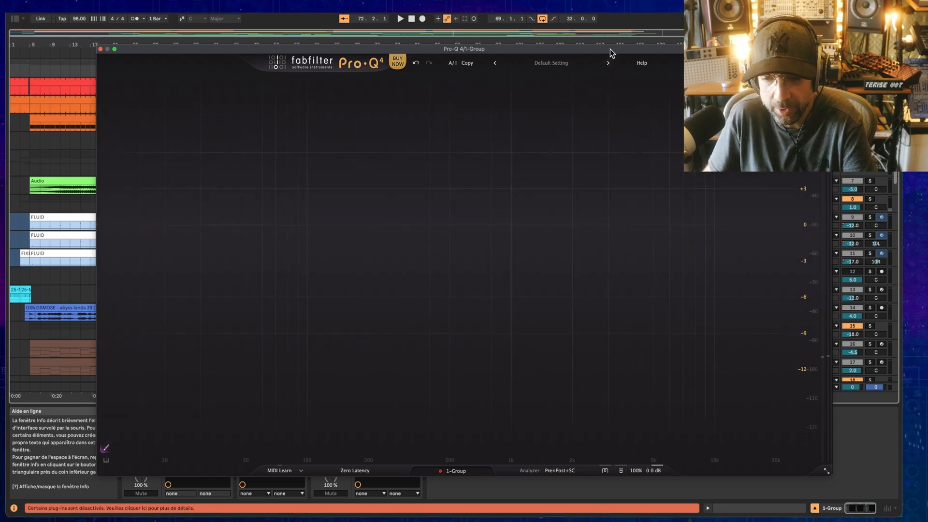
drag(611, 50, 560, 53)
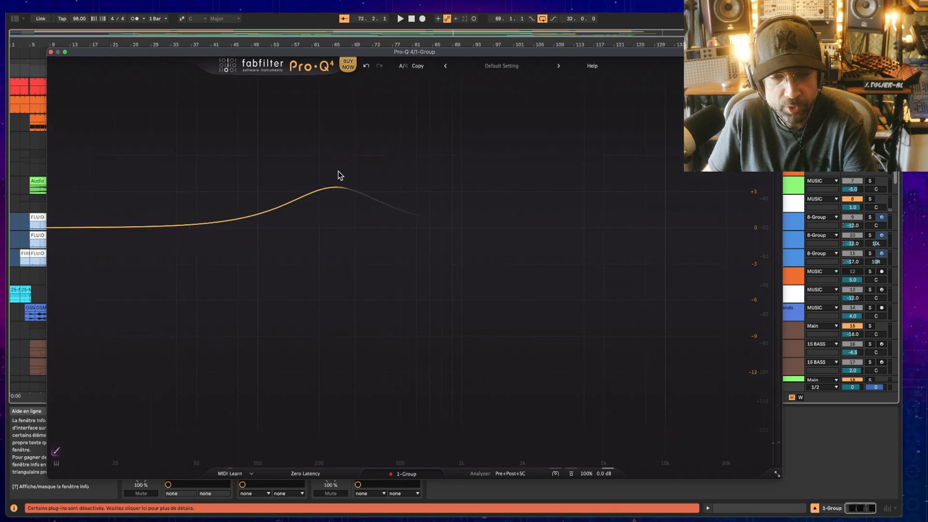
click(388, 169)
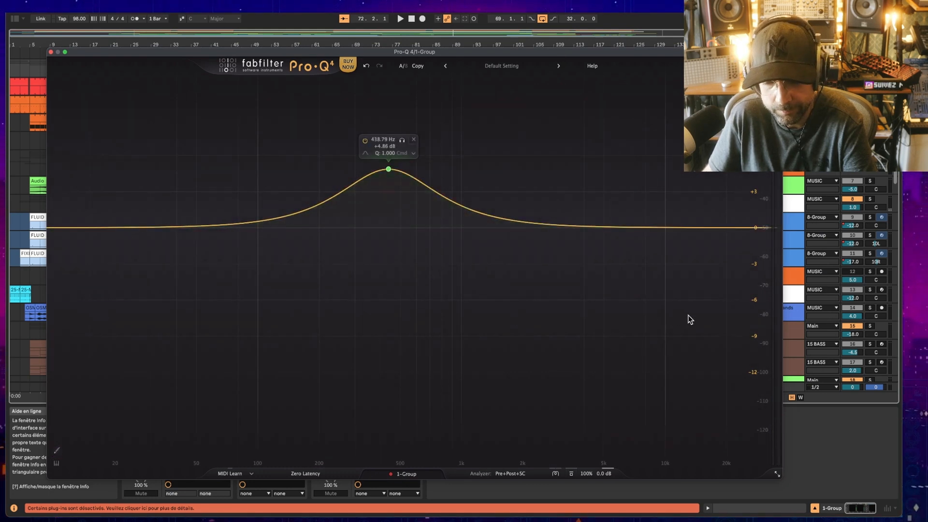
click(415, 140)
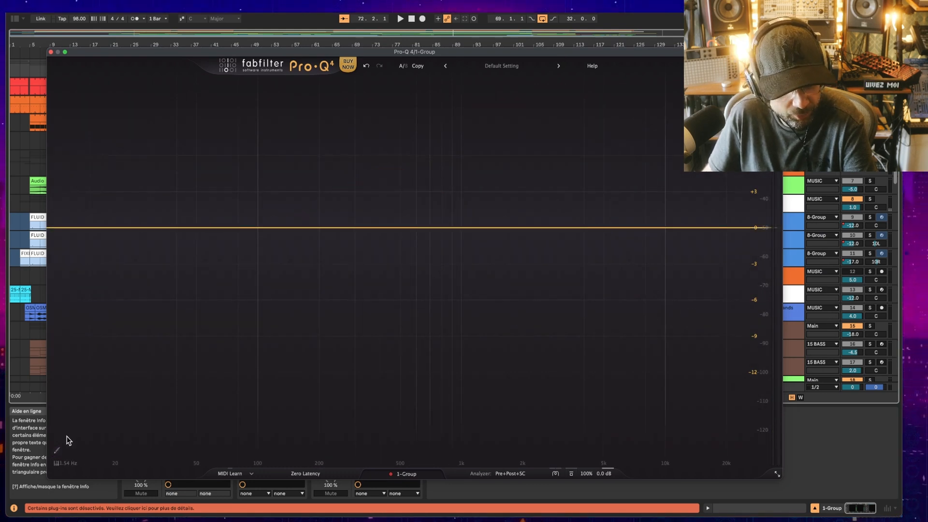
Step: Enable EQ Sketch, draw a curve from the low end across to the highs, and move the bell band near 313 Hz
click(57, 453)
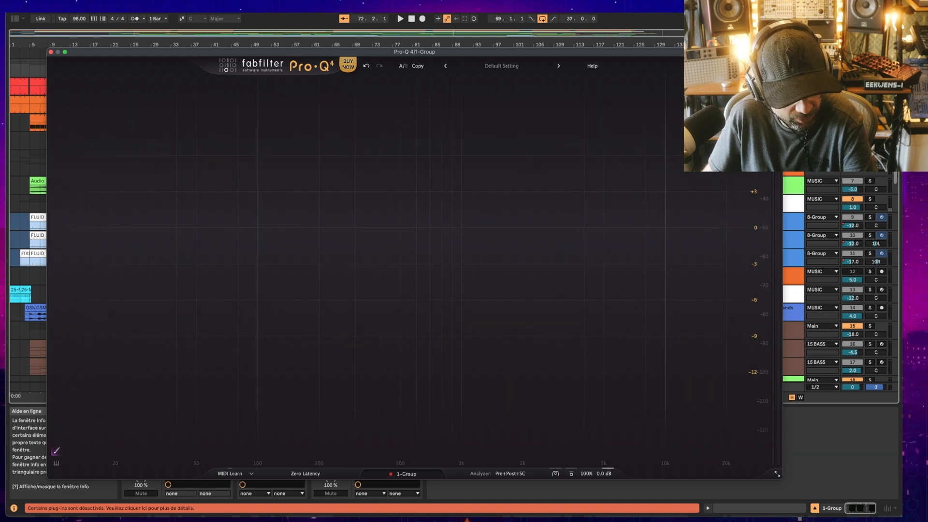
click(57, 452)
drag(214, 53, 184, 56)
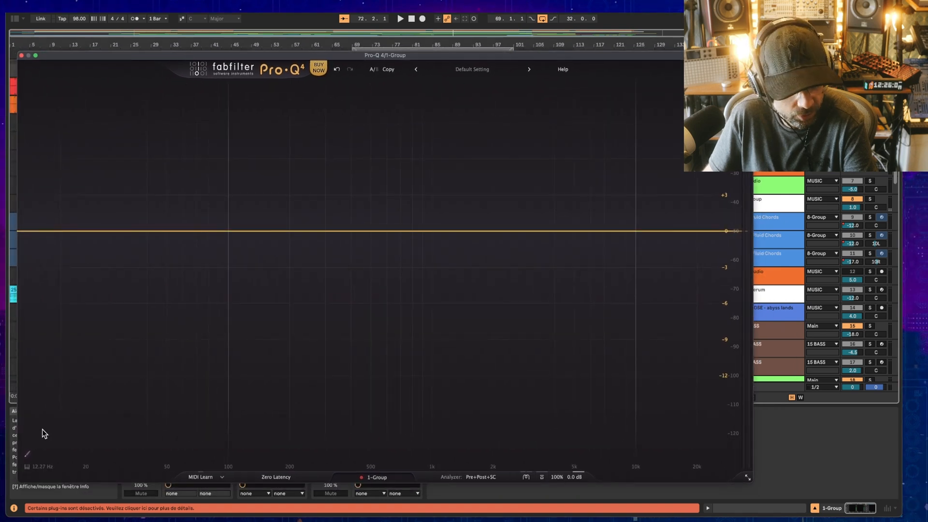
mouse_move(42, 429)
mouse_down()
mouse_move(85, 245)
mouse_move(185, 183)
mouse_move(213, 342)
mouse_move(283, 271)
mouse_move(324, 160)
mouse_move(366, 186)
mouse_up()
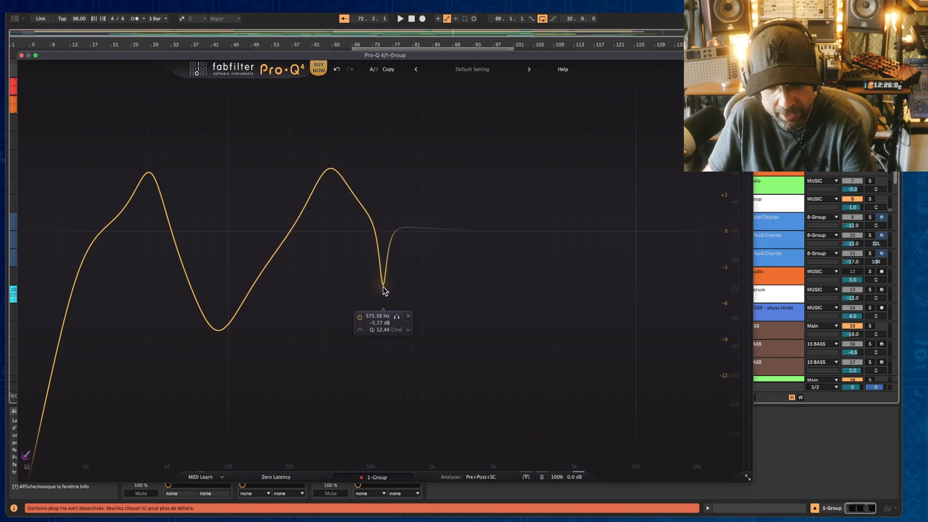
mouse_move(385, 328)
mouse_down()
mouse_move(406, 232)
mouse_move(435, 166)
mouse_move(485, 143)
mouse_move(564, 160)
mouse_move(567, 215)
mouse_move(582, 256)
mouse_move(645, 290)
mouse_move(678, 358)
mouse_move(693, 421)
mouse_up()
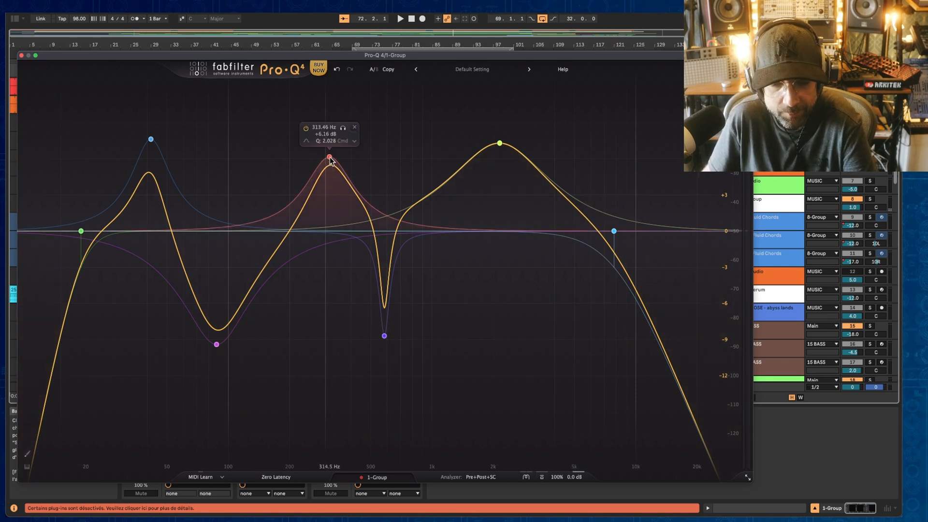
drag(330, 160, 302, 177)
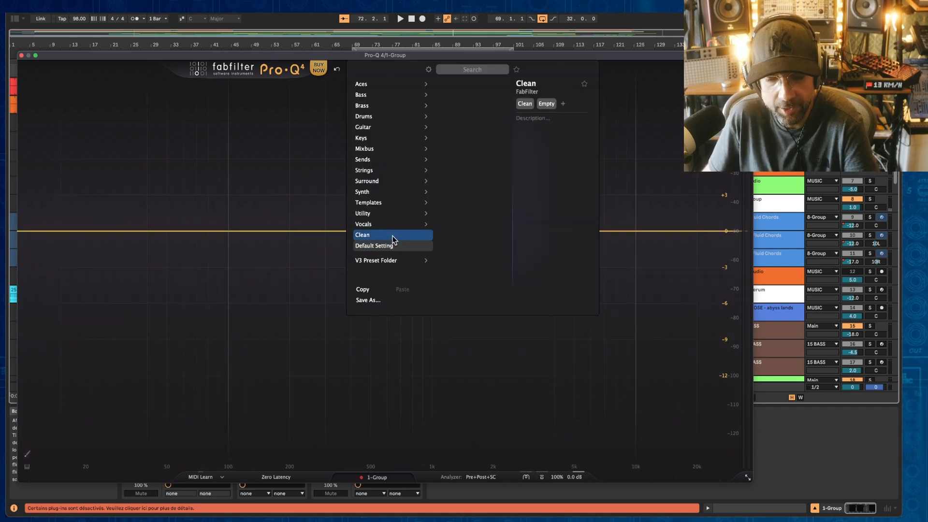
Step: Reset the EQ by loading the Default Setting preset
mouse_move(386, 96)
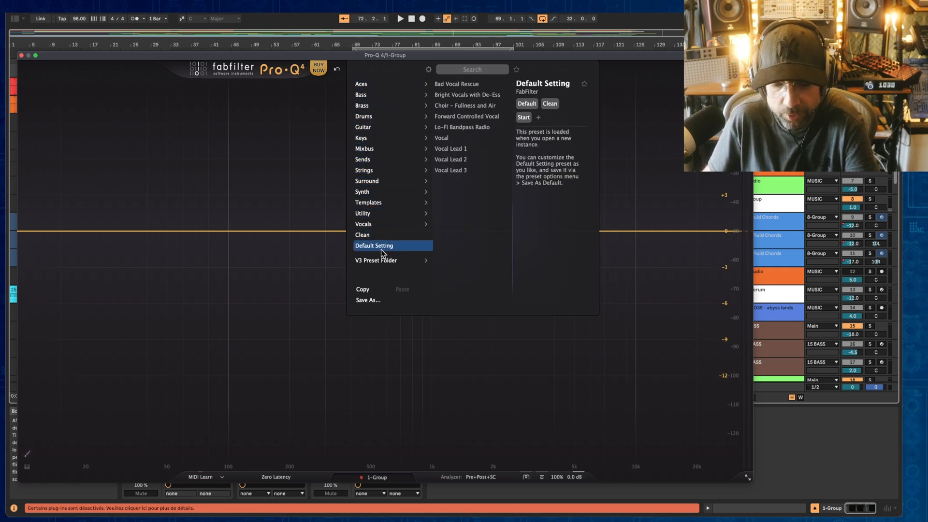
mouse_move(379, 261)
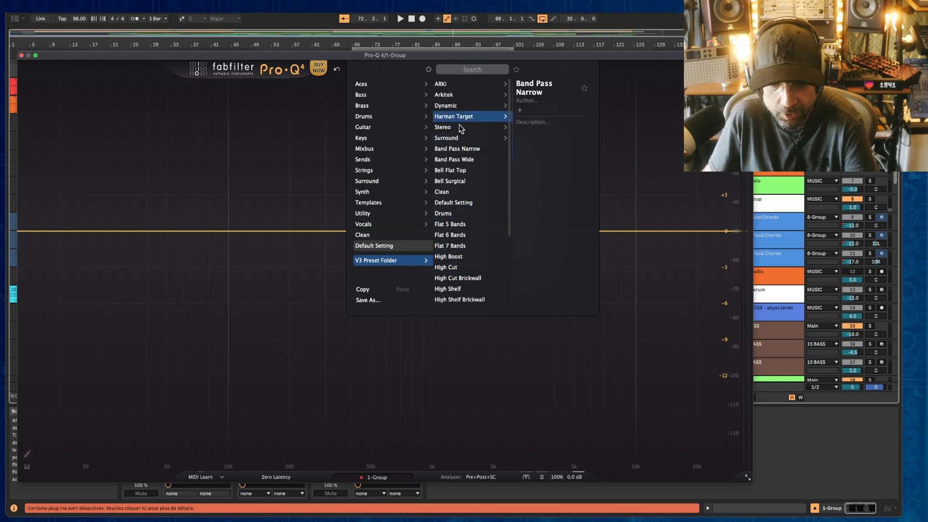
mouse_move(458, 109)
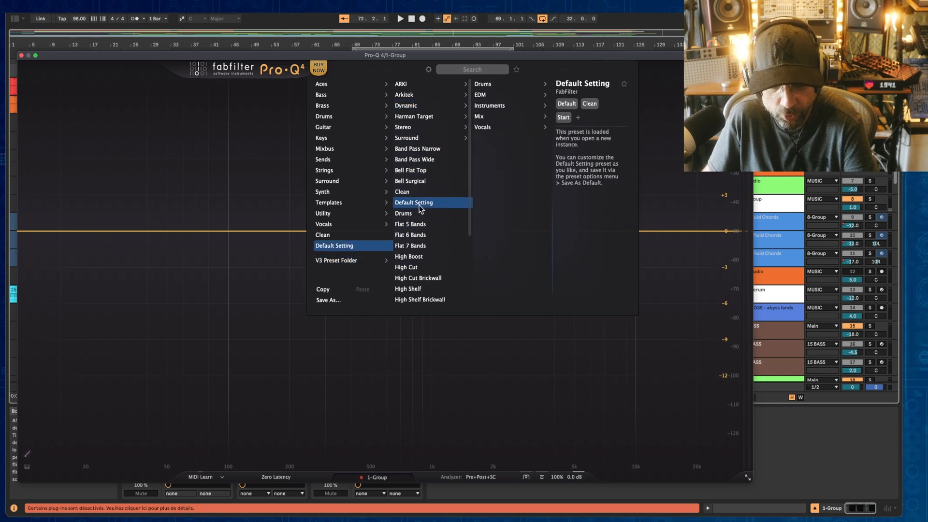
click(501, 377)
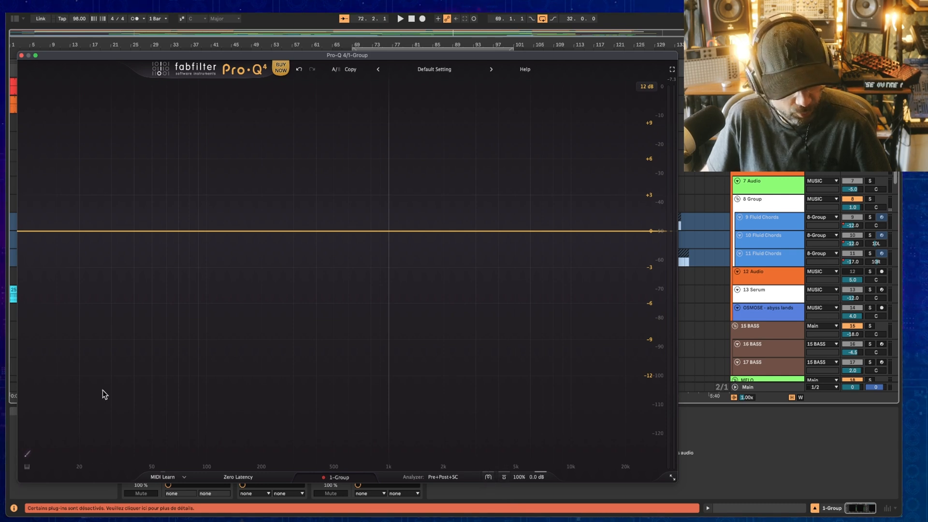
Step: Sketch a new EQ curve across the spectrum and set the upper bell band to about 3181 Hz, +3.26 dB
mouse_move(45, 416)
mouse_down()
mouse_move(75, 260)
mouse_move(156, 190)
mouse_move(246, 234)
mouse_move(341, 242)
mouse_move(448, 182)
mouse_move(523, 250)
mouse_move(590, 358)
mouse_move(597, 458)
mouse_up()
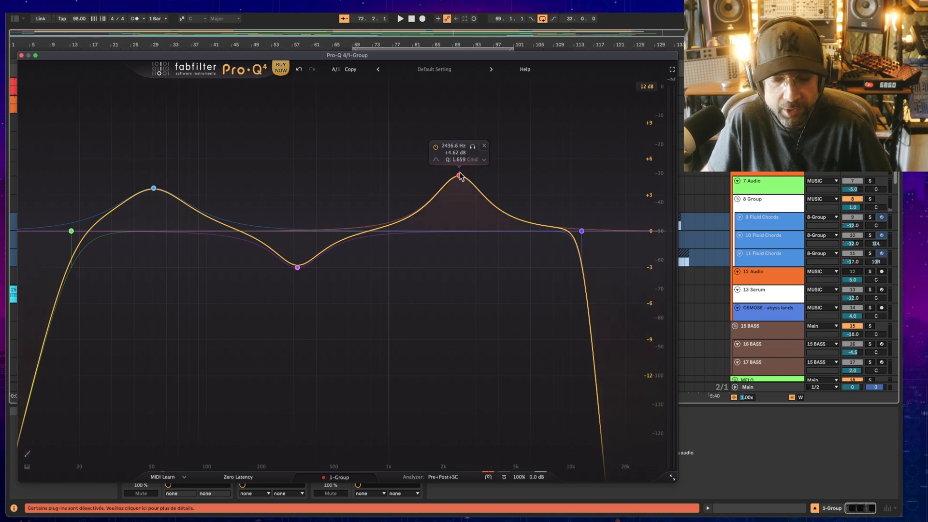
drag(459, 176, 484, 205)
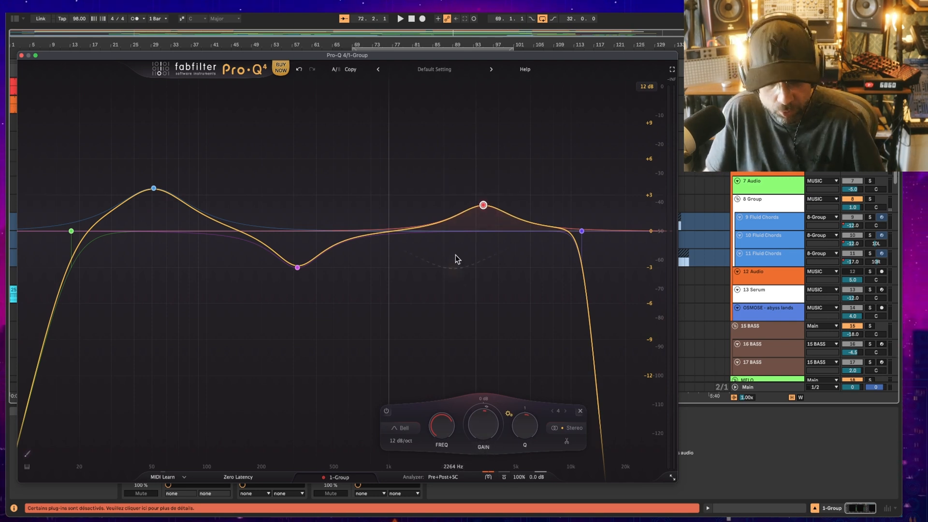
drag(482, 206, 480, 196)
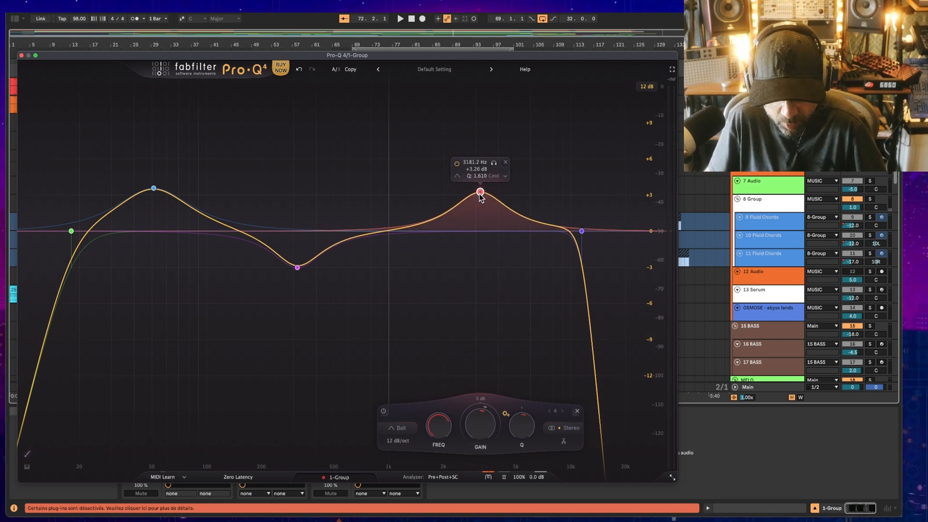
Step: Start playback and switch the EQ character mode through Clean and Subtle to Warm
key(space)
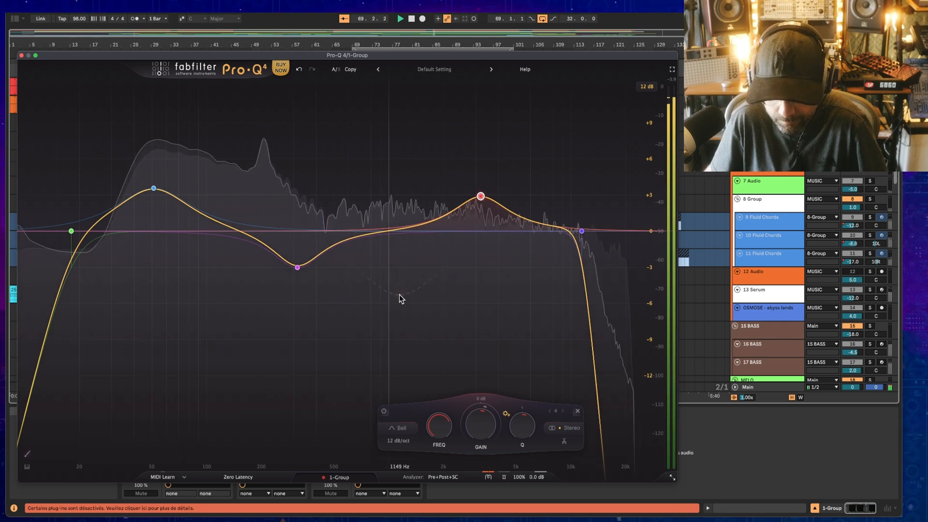
click(489, 477)
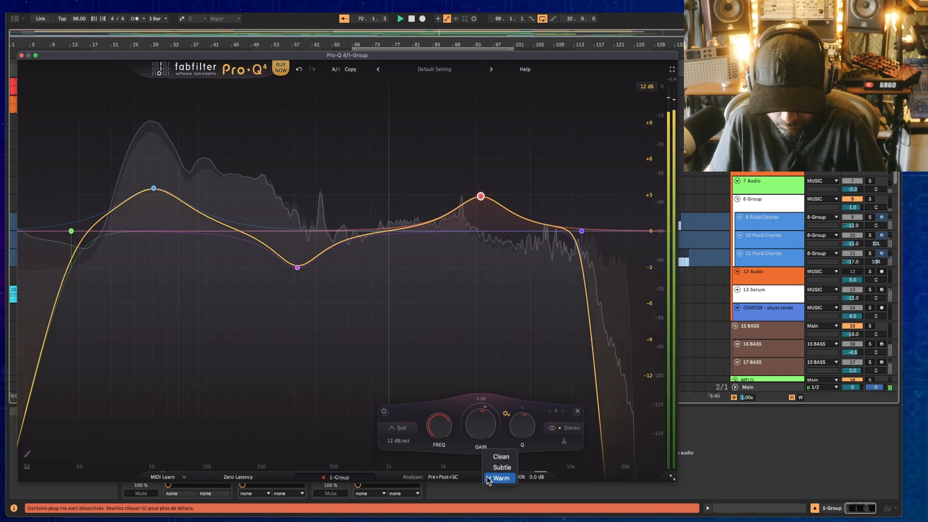
click(508, 457)
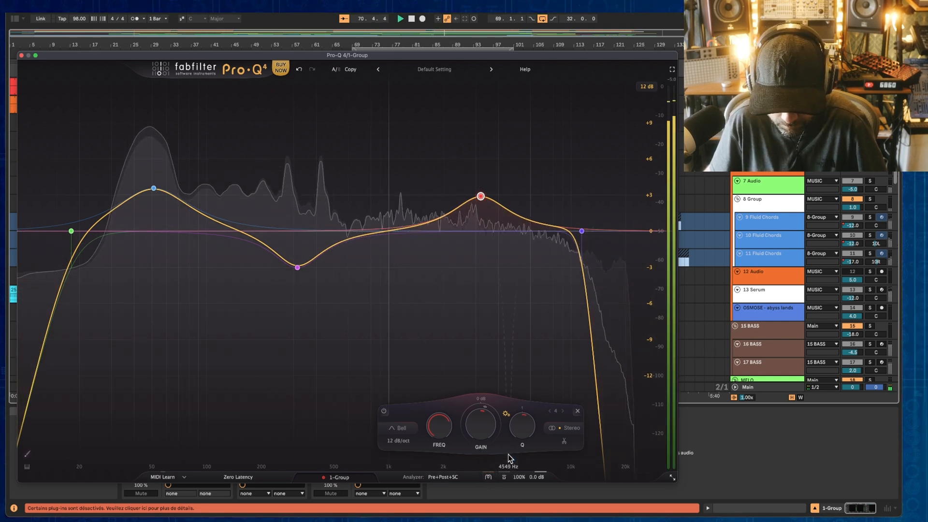
click(490, 477)
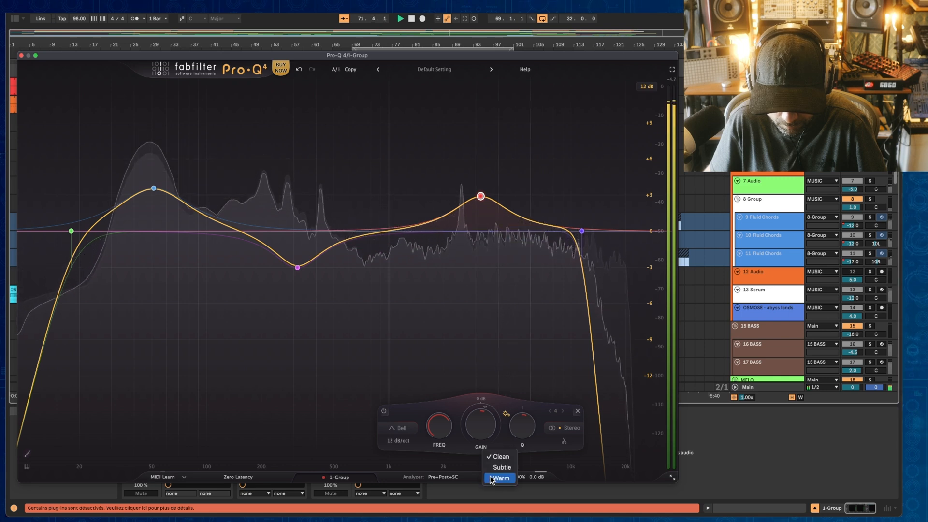
click(496, 468)
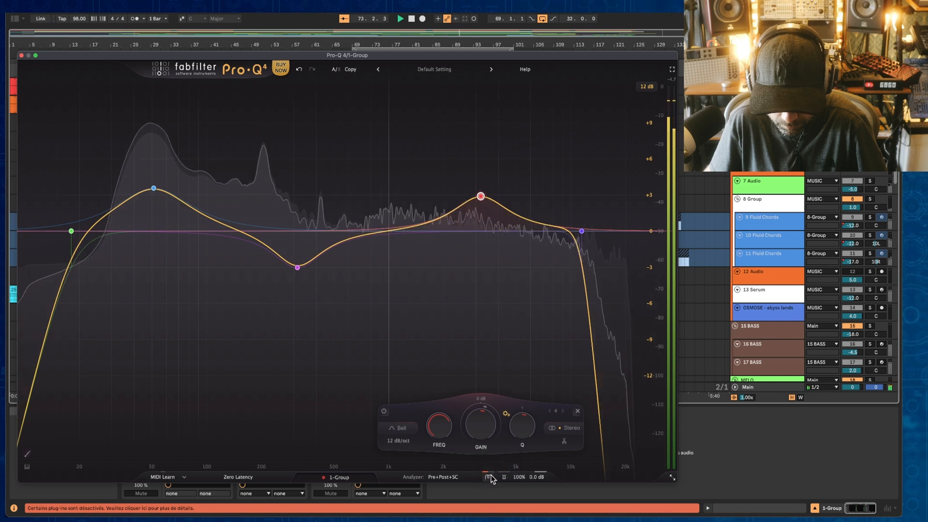
click(489, 476)
click(500, 478)
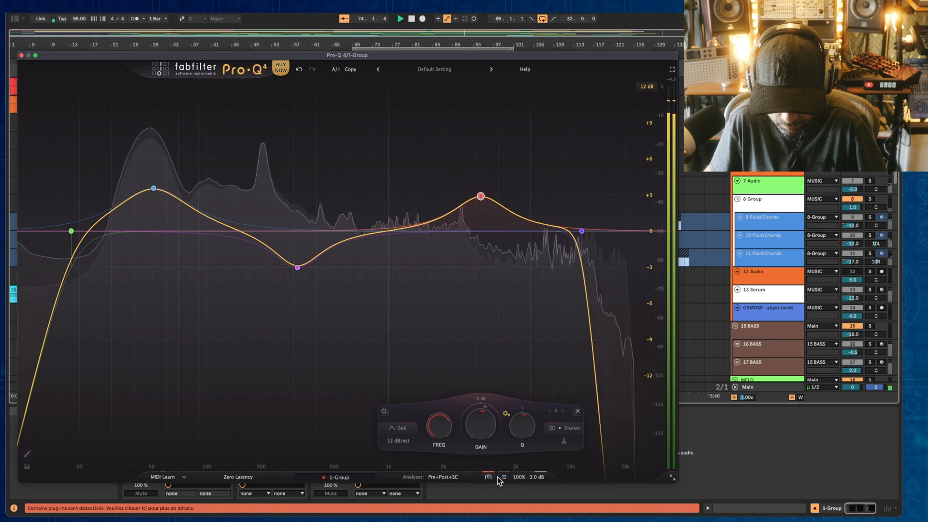
Step: Set the EQ scale to 199% and raise the low bell band near 51 Hz
drag(523, 475, 651, 452)
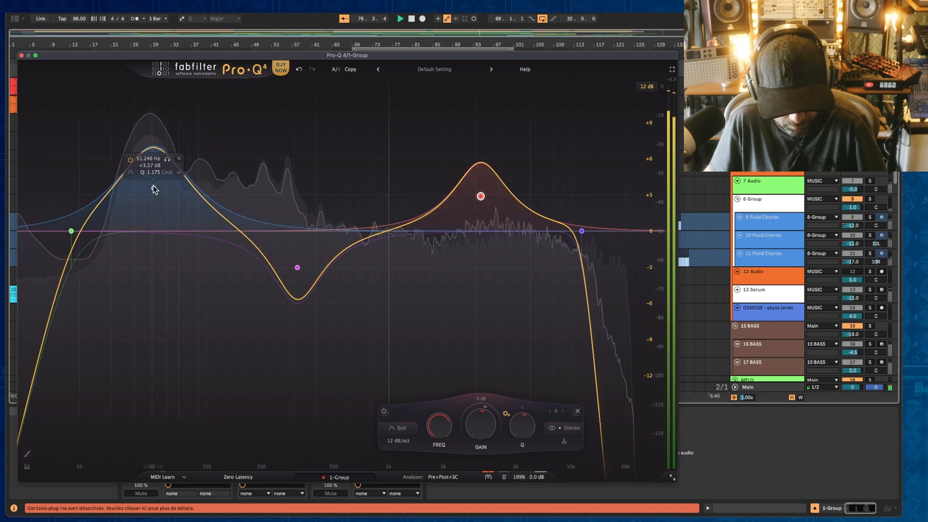
drag(153, 188, 168, 165)
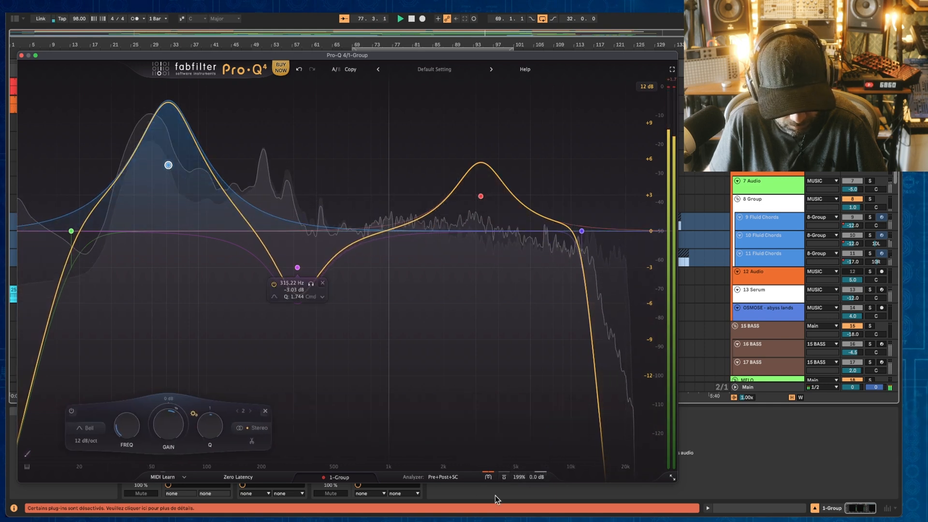
Step: Compare the character modes again, selecting Clean, then Subtle, and finally Warm
click(489, 478)
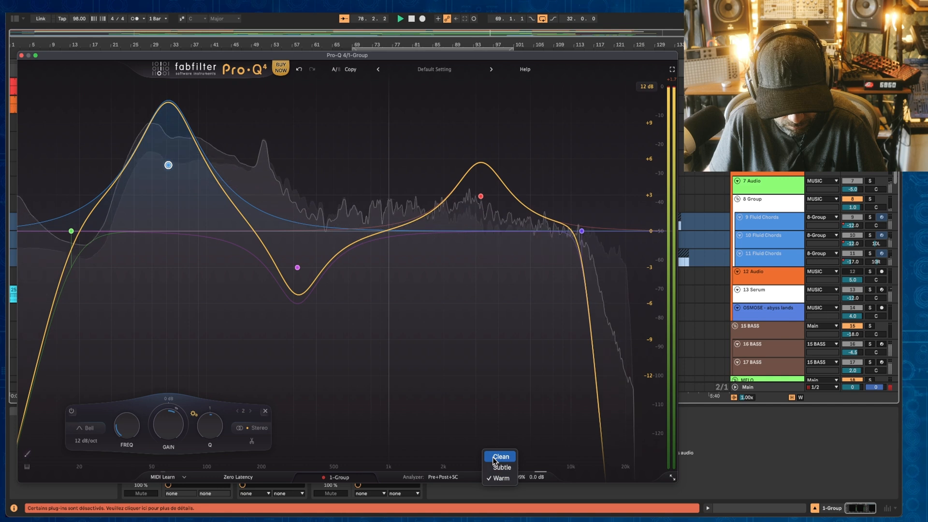
click(500, 457)
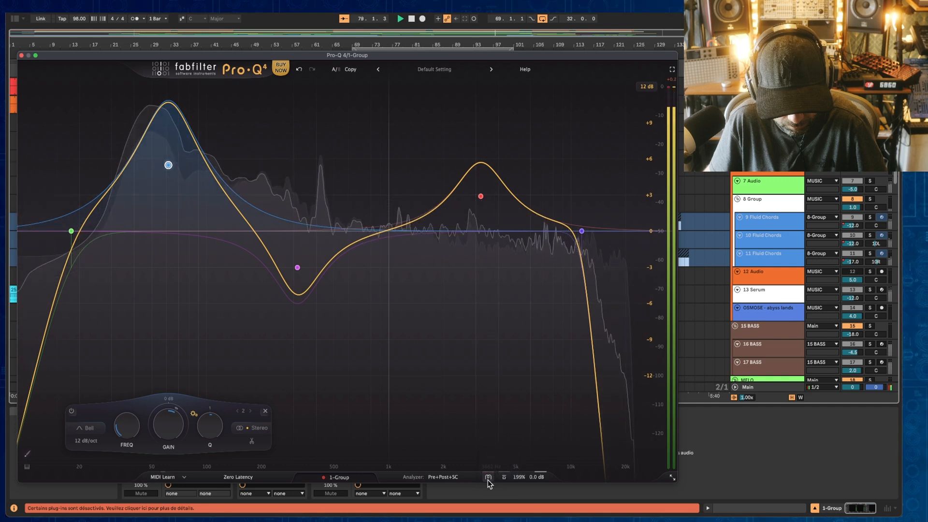
click(489, 478)
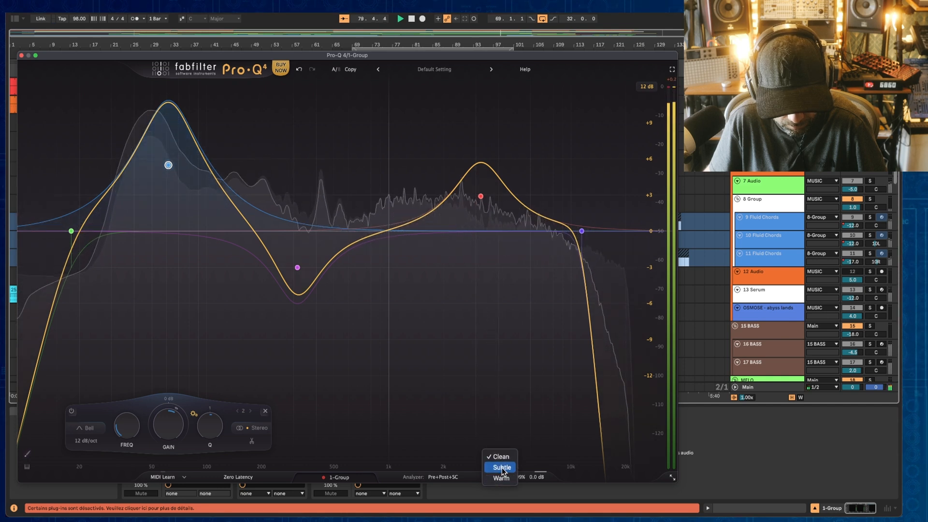
click(502, 468)
click(491, 477)
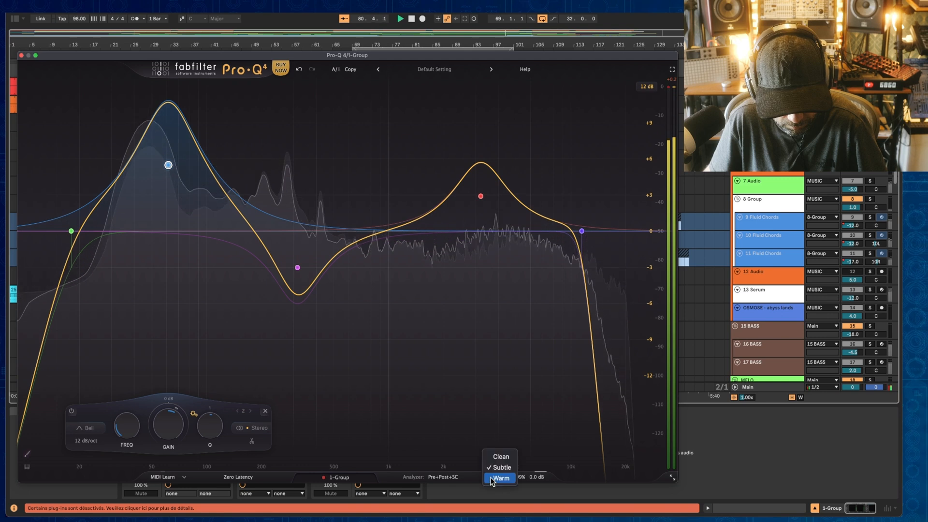
click(497, 477)
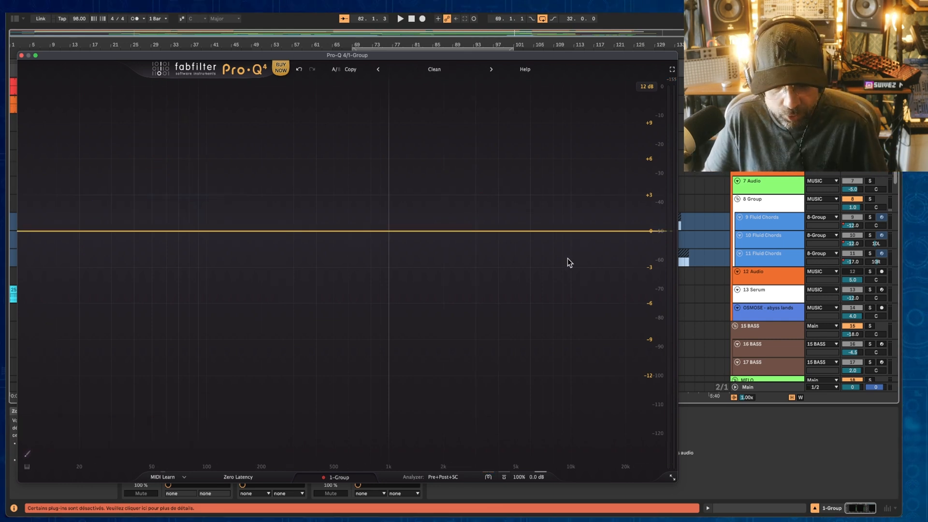
Step: Add a bell band near 1754 Hz and set its gain to -8.51 dB
click(433, 300)
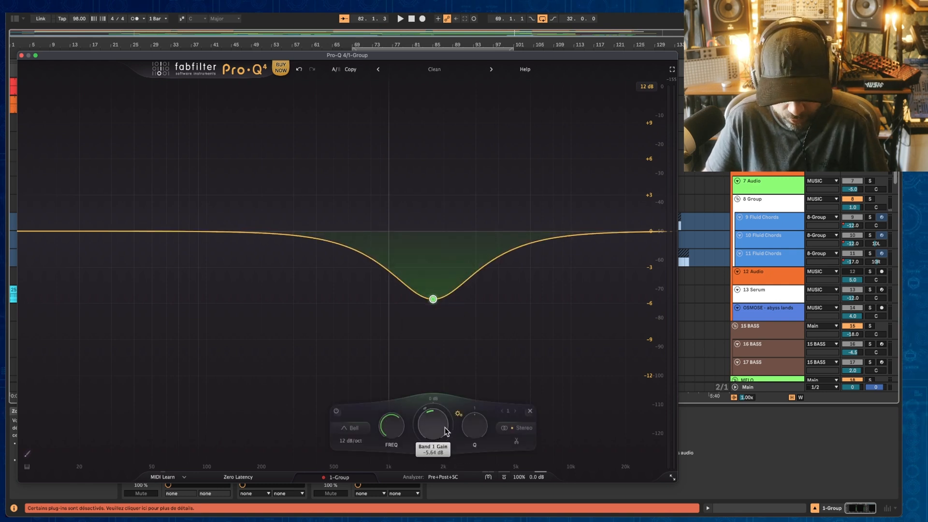
drag(446, 430, 434, 438)
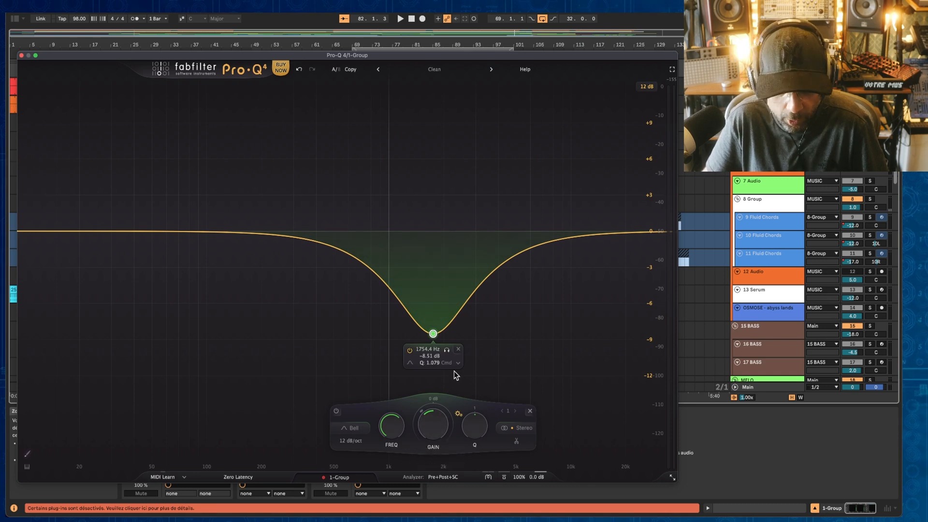
Step: Make the 1754 Hz bell band dynamic and start playback
click(458, 364)
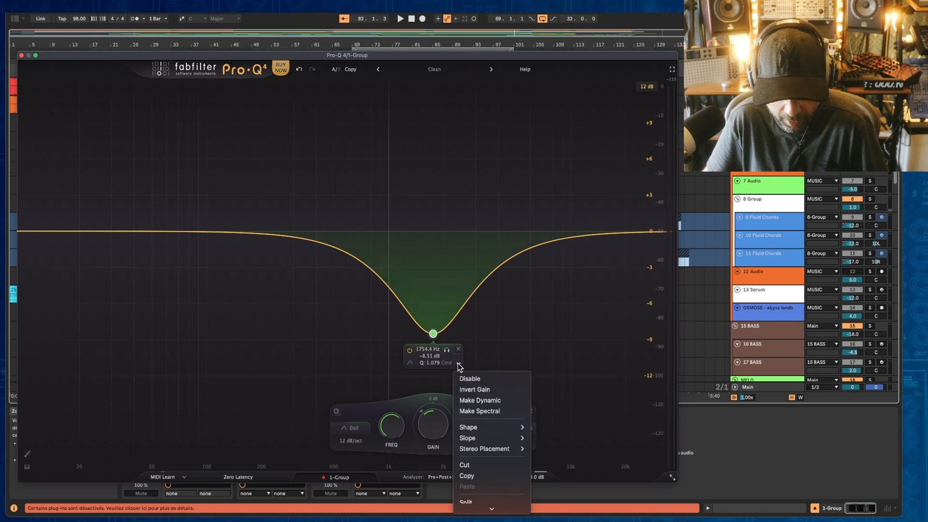
click(491, 399)
key(space)
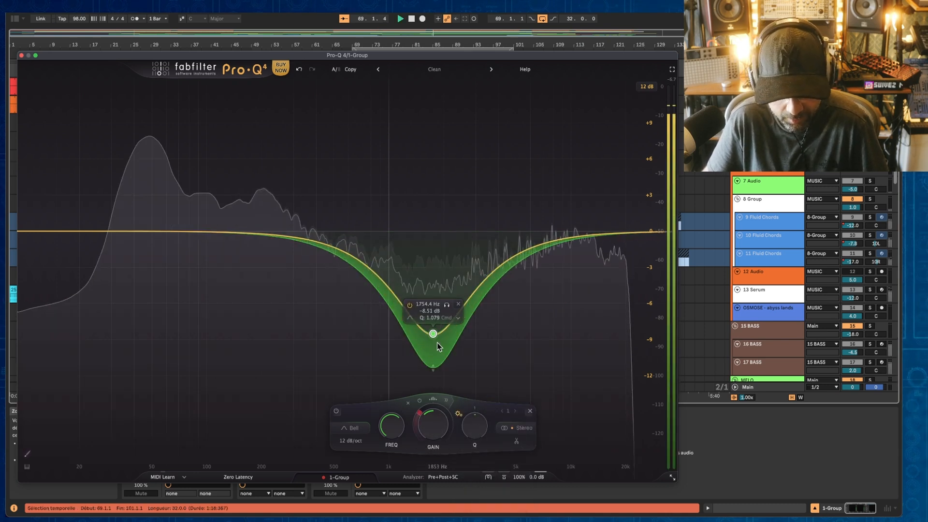
Step: Reset the band's static gain to 0 dB and set its dynamic range to -7.46 dB
double_click(437, 430)
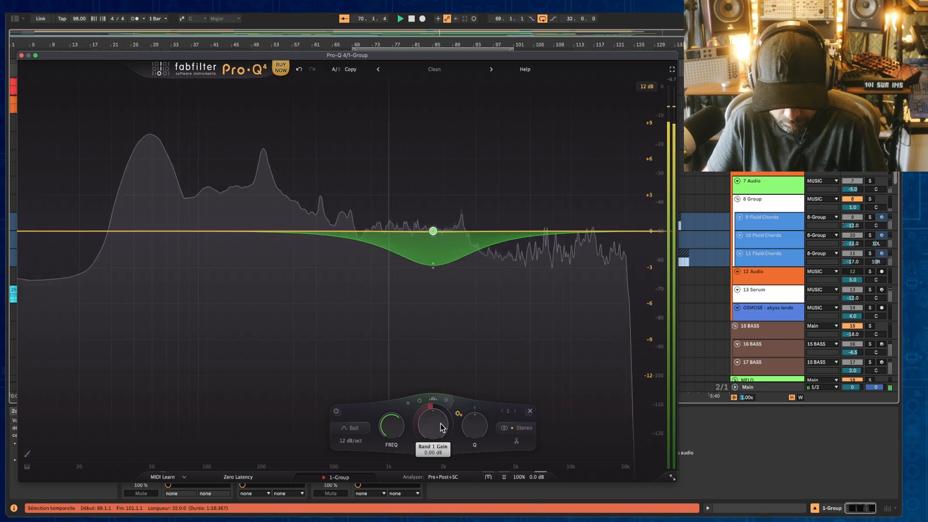
drag(425, 410, 419, 436)
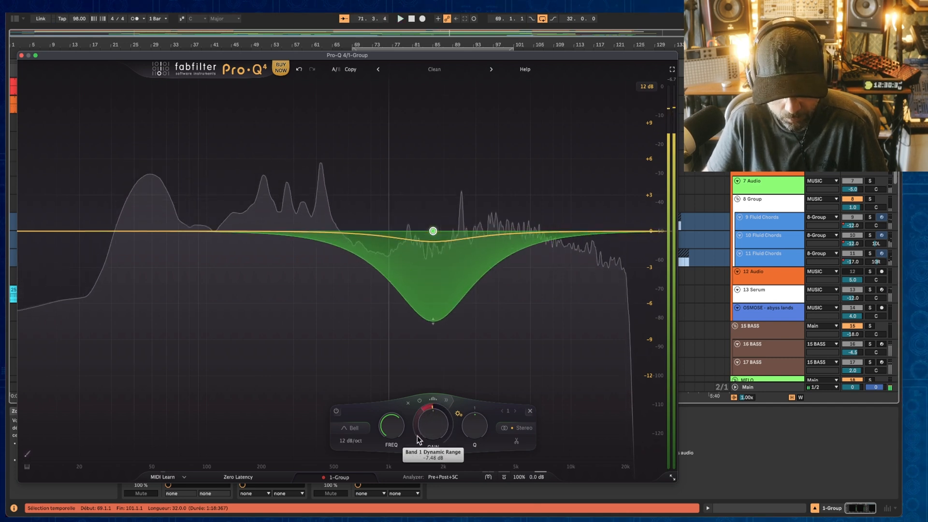
Step: Switch the dynamic band to spectral mode, stopping and restarting playback to hear it
click(434, 400)
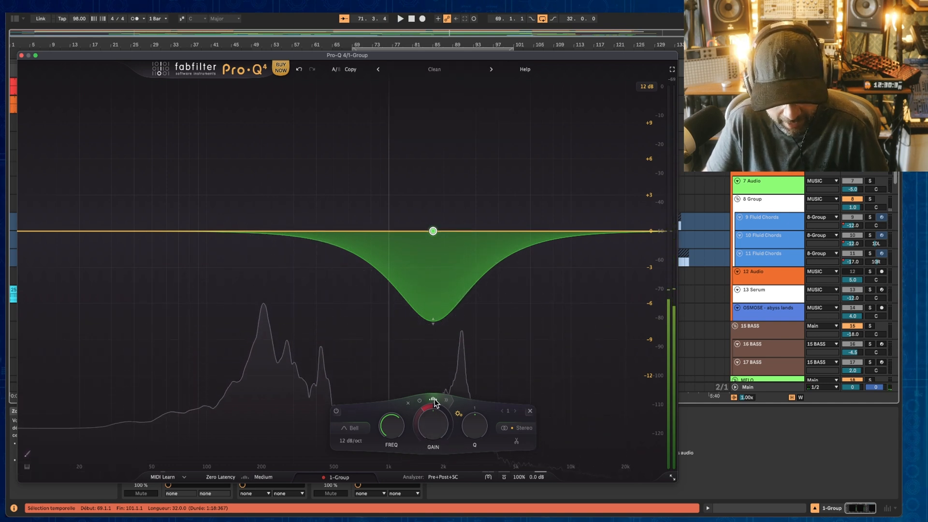
key(space)
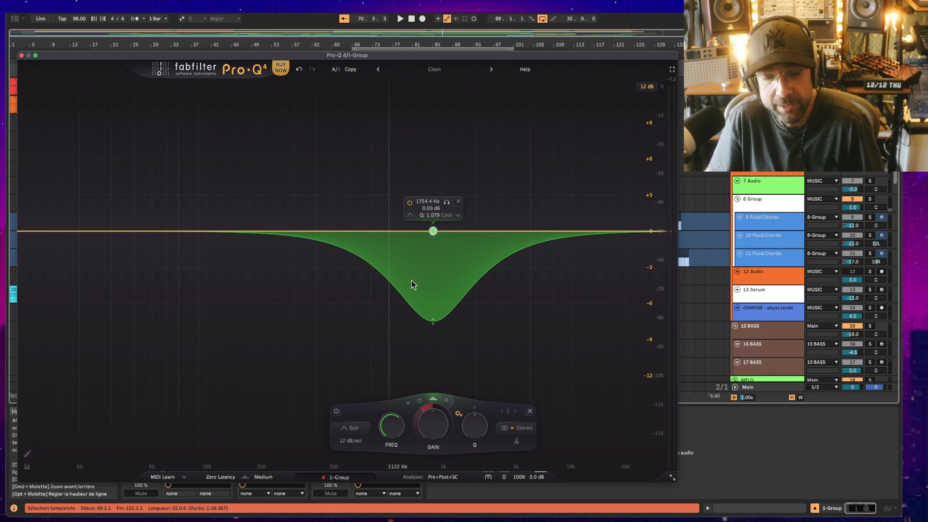
key(space)
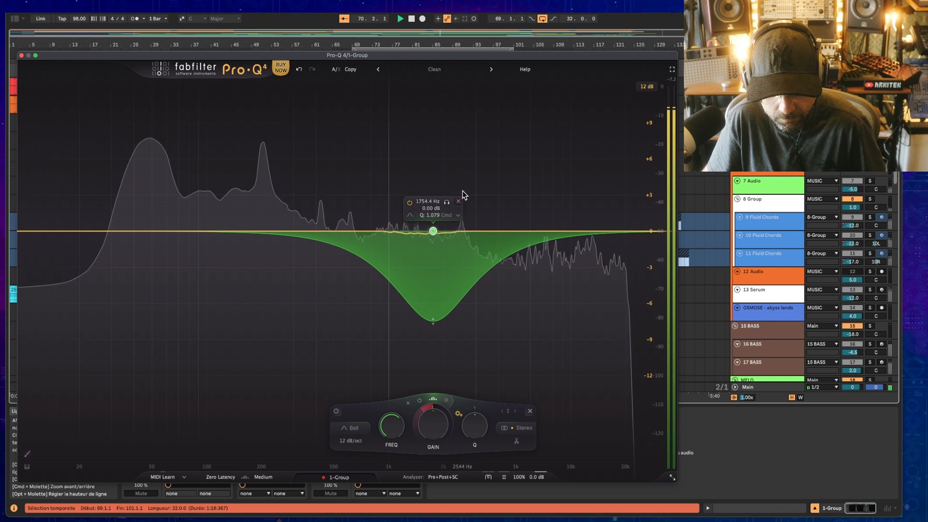
Step: Expand the band's dynamics section to show the attack and release controls, and stop playback
click(447, 400)
drag(491, 419, 550, 418)
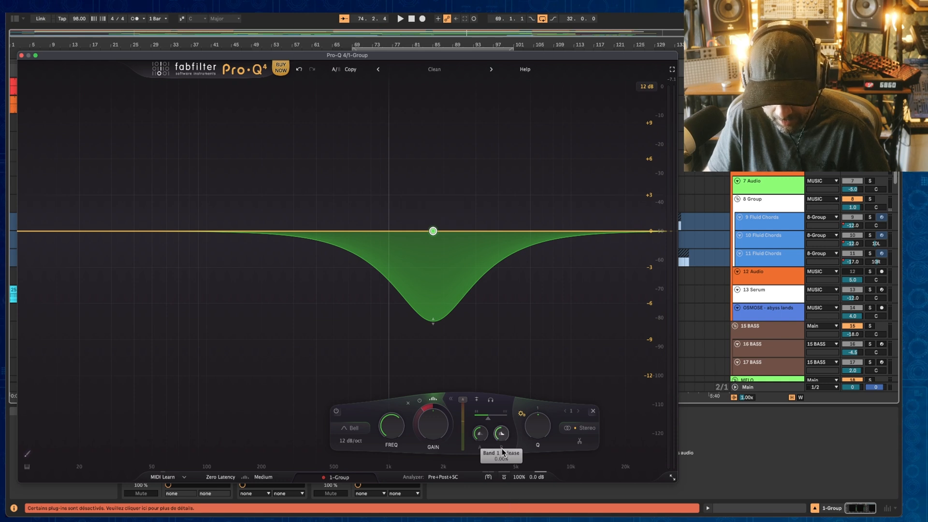
key(space)
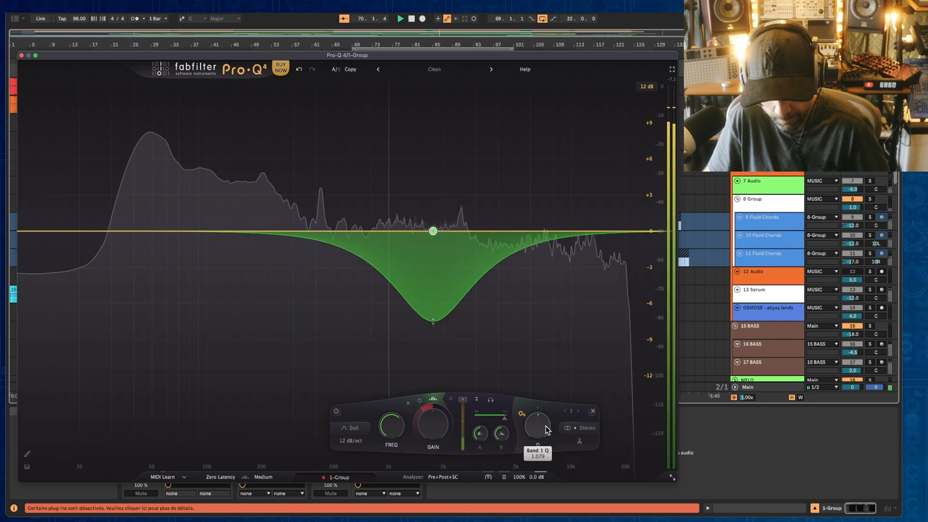
Step: Widen the band by setting its Q to 0.426 and resume playback
drag(545, 427, 546, 449)
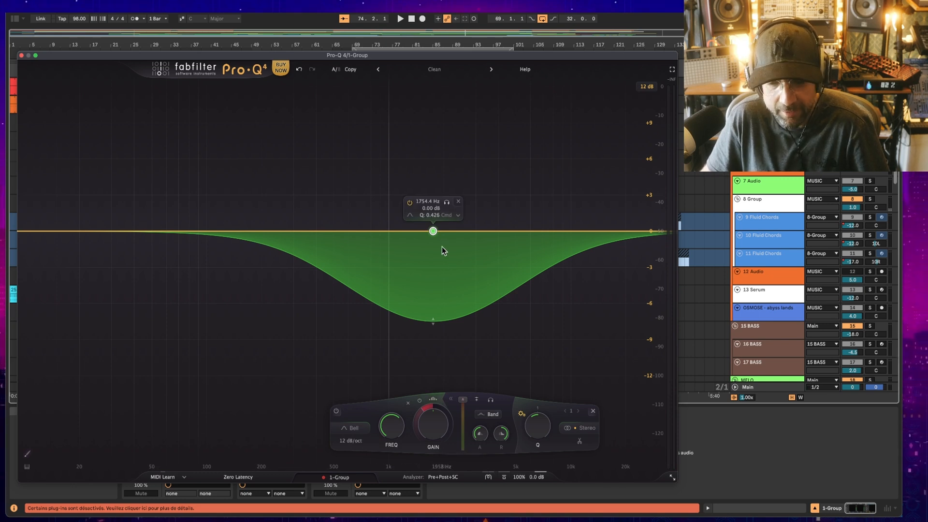
key(space)
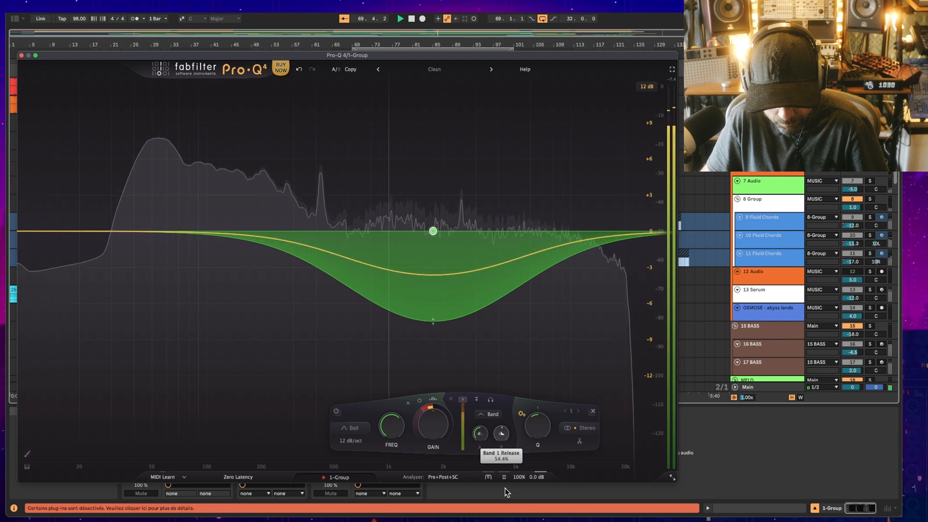
Step: Raise the band's release time and set its attack to 0.00%
drag(501, 436, 510, 469)
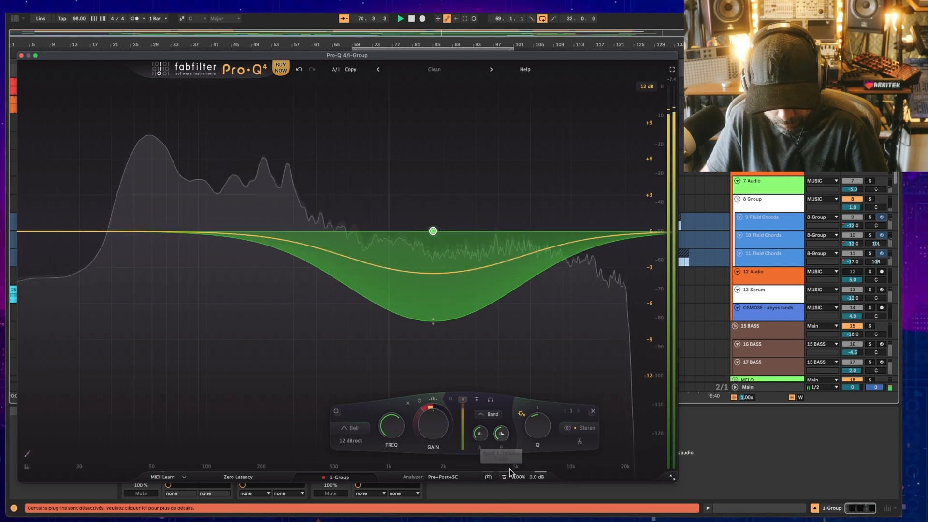
mouse_move(481, 442)
mouse_down()
mouse_move(496, 317)
mouse_move(482, 441)
mouse_up()
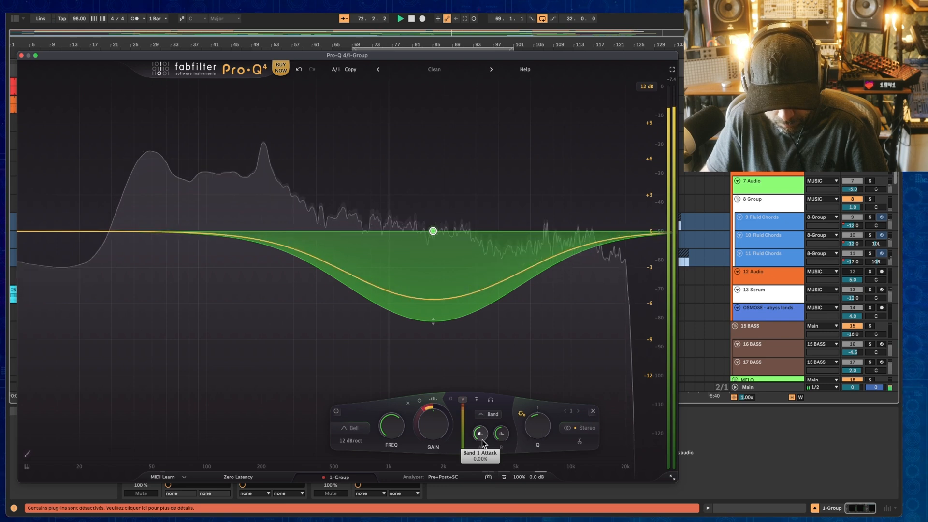
Step: Lower the band's Q to 0.025 and move it to about 697 Hz
drag(537, 427, 535, 476)
drag(435, 232, 362, 229)
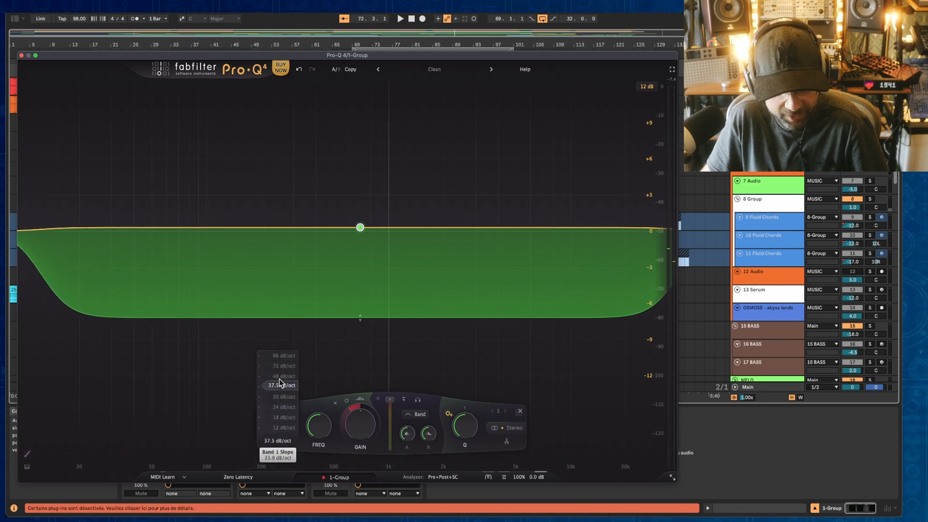
Step: Change the band's slope through several values, ending at 96 dB/oct
drag(283, 397, 283, 388)
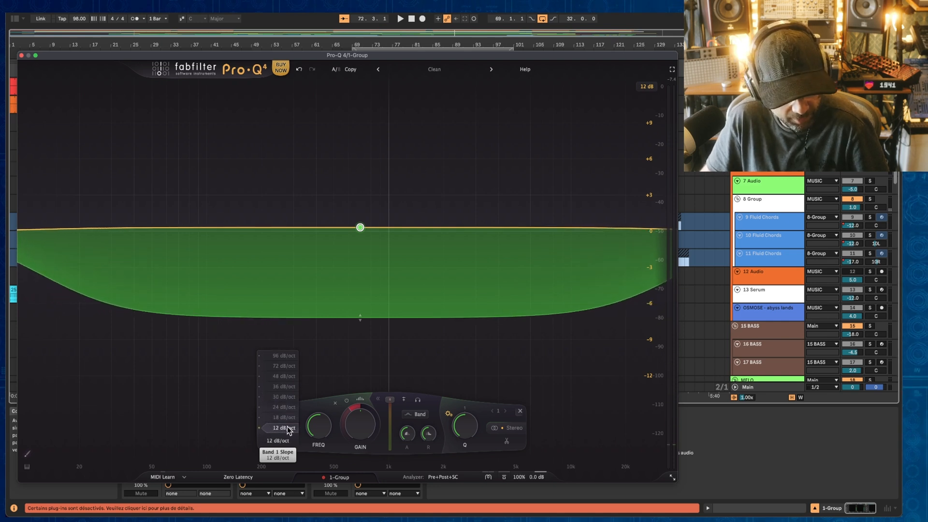
drag(288, 432, 287, 392)
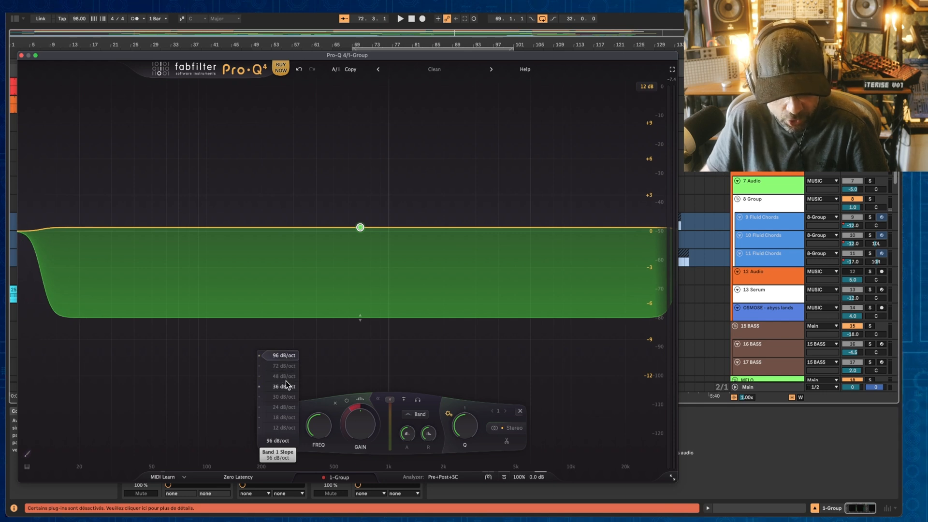
click(286, 380)
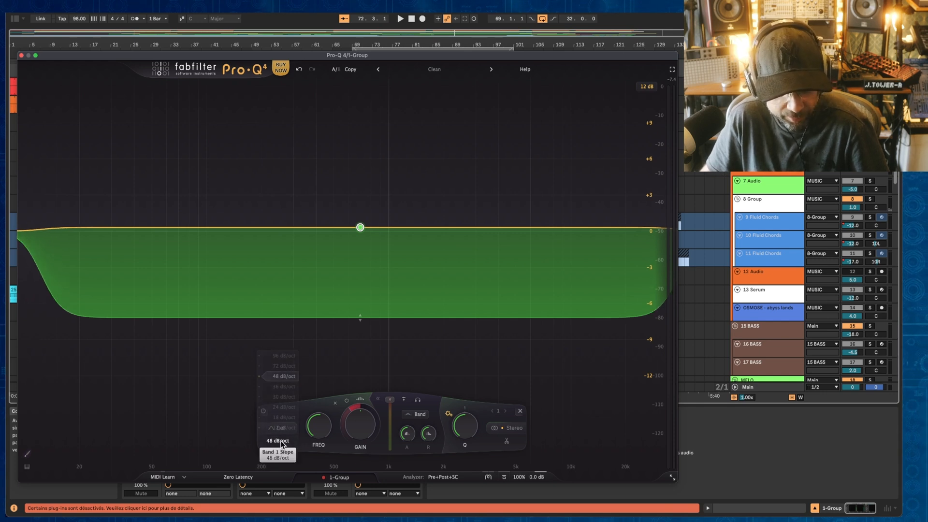
drag(280, 402, 281, 398)
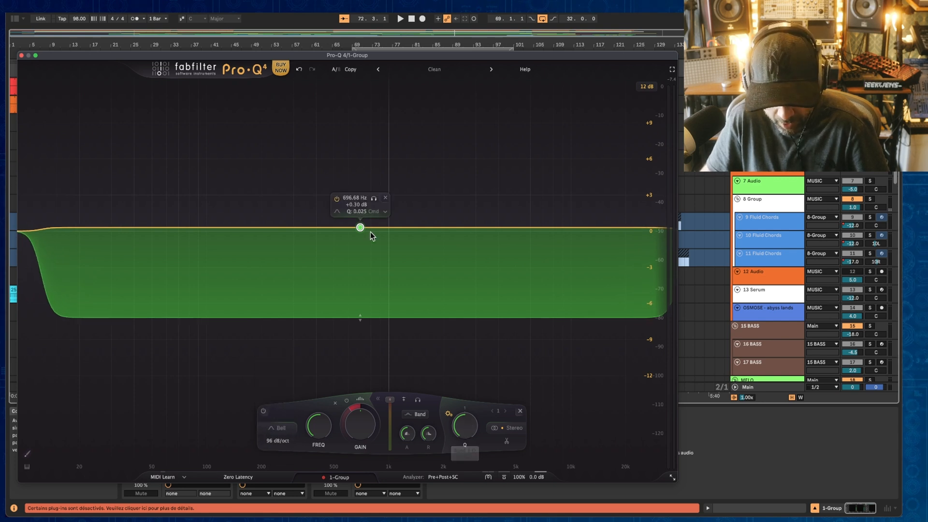
Step: Move the wide band to about 531 Hz and start playback
drag(360, 229, 339, 232)
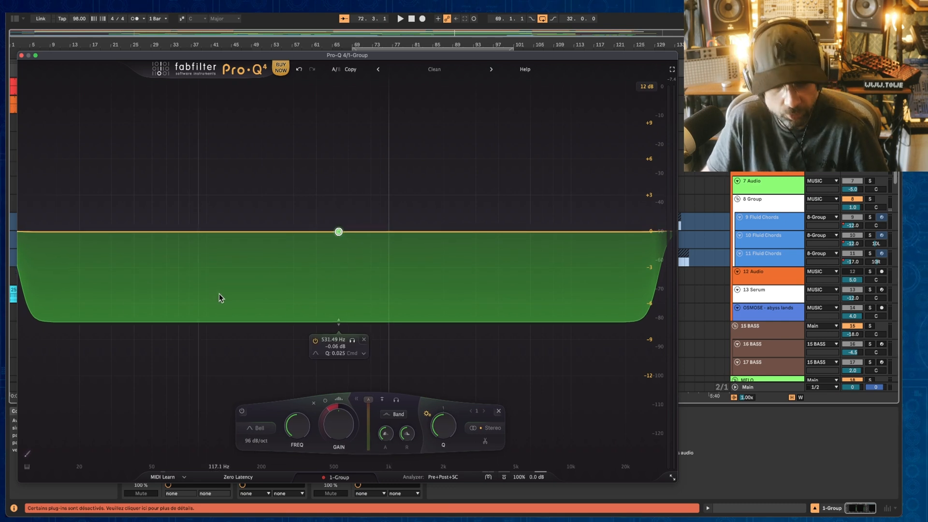
key(space)
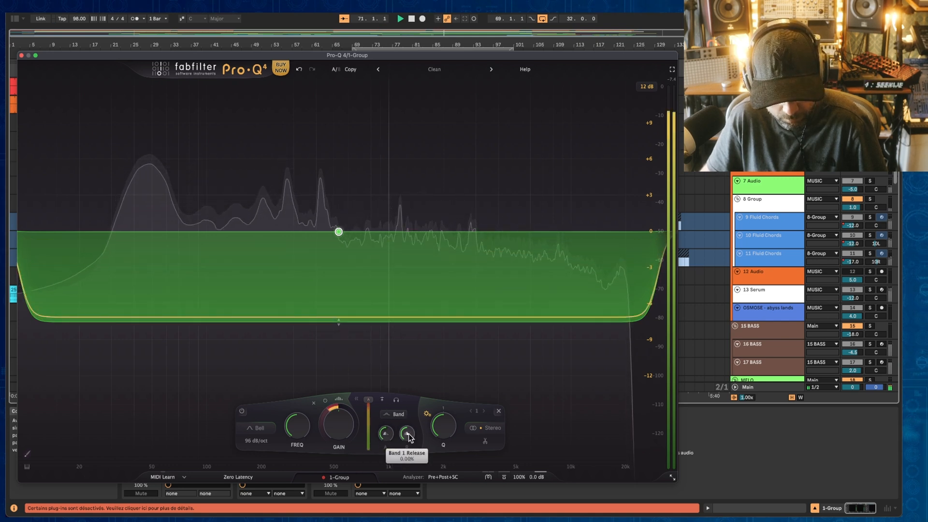
mouse_move(338, 317)
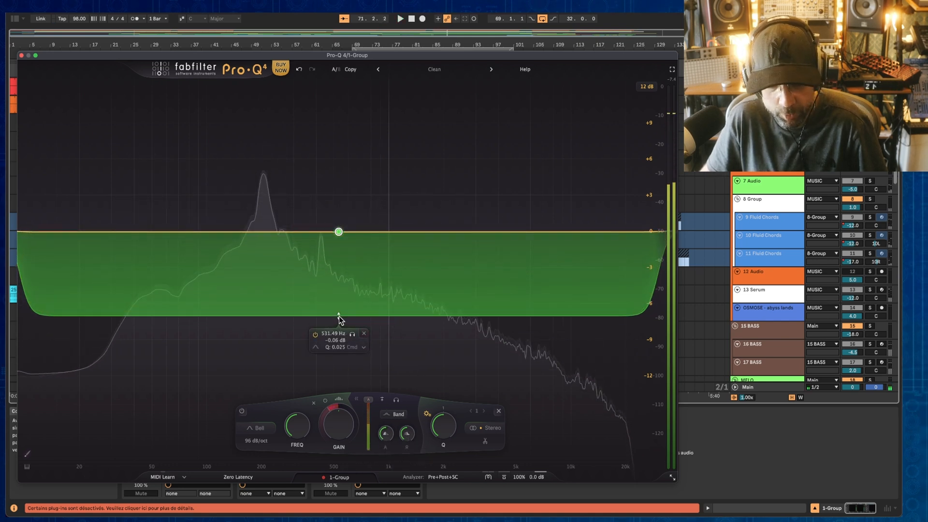
Step: Rework the dynamic band: set its range to a smaller cut, raise its Q, and move it near 3 kHz
drag(338, 316, 353, 121)
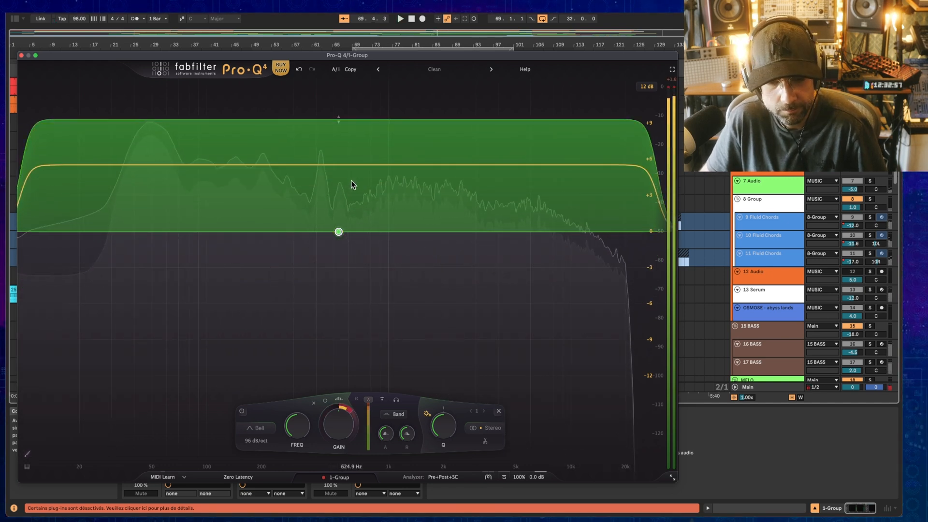
drag(339, 118, 345, 283)
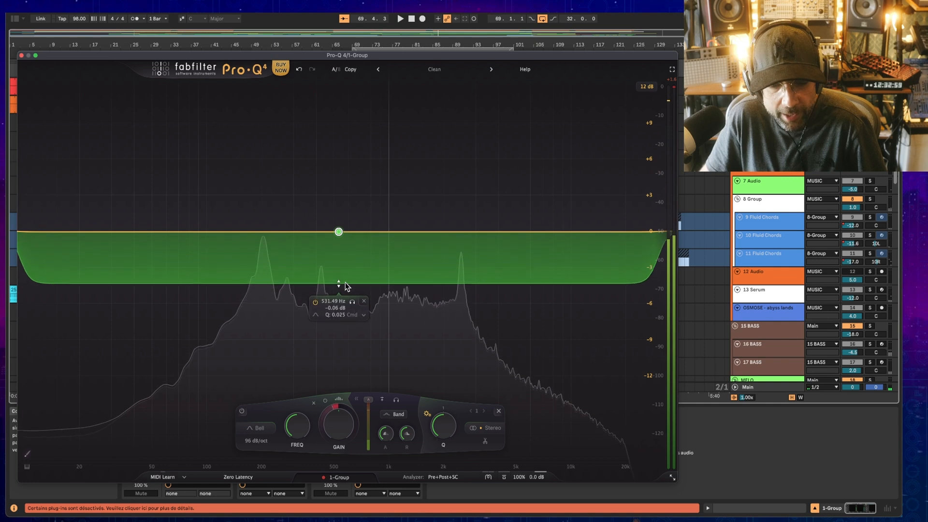
drag(444, 426, 447, 400)
drag(340, 237, 469, 211)
Step: Add a bell band near 61 Hz and move it to about 163 Hz at -1.74 dB
double_click(168, 265)
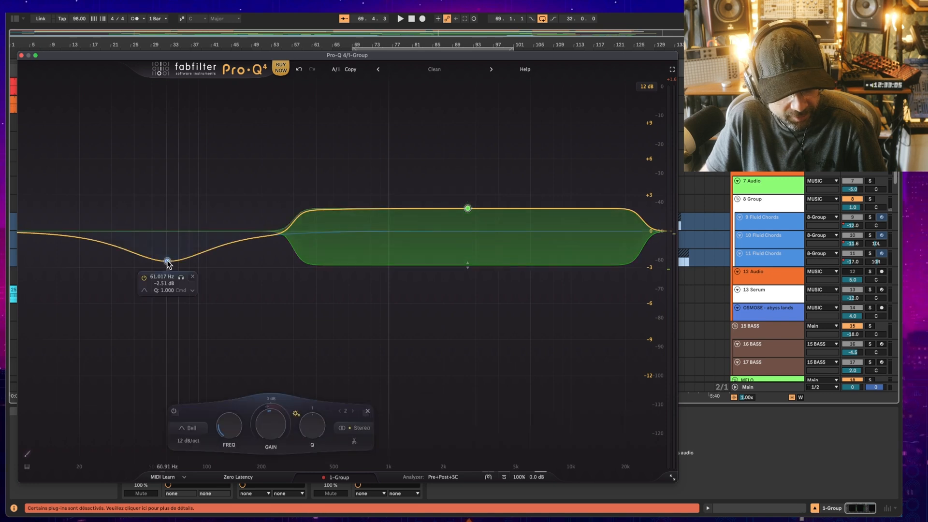
drag(168, 265, 208, 272)
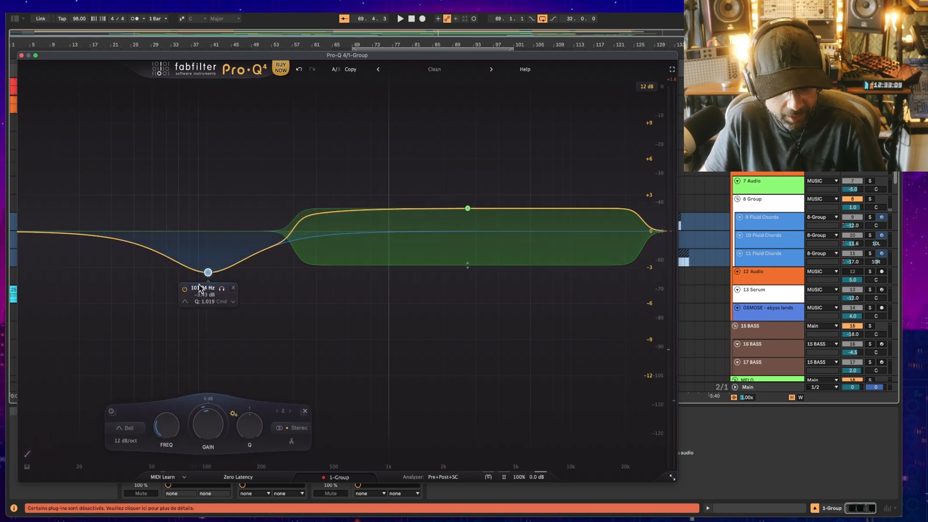
drag(209, 275, 245, 252)
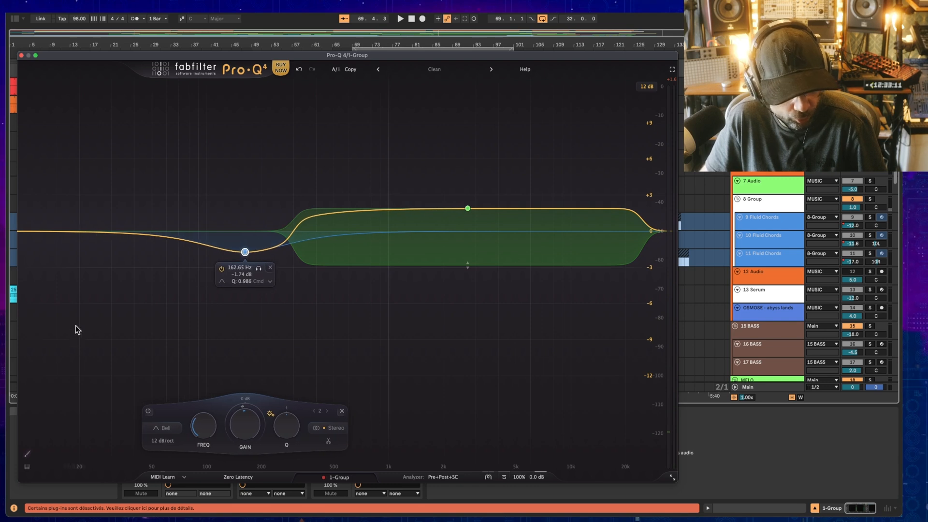
Step: On the vocal track's EQ, move the blue bell boost down to about 260 Hz with less gain
click(78, 298)
drag(132, 265, 208, 232)
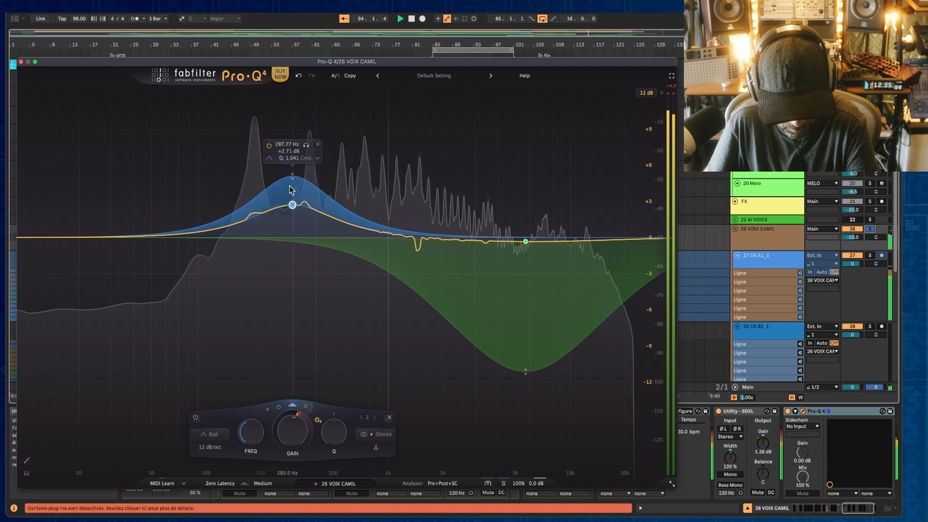
drag(293, 205, 280, 221)
Step: Solo the vocal track, toggle the EQ's global bypass on and off to compare, and stop playback
click(871, 229)
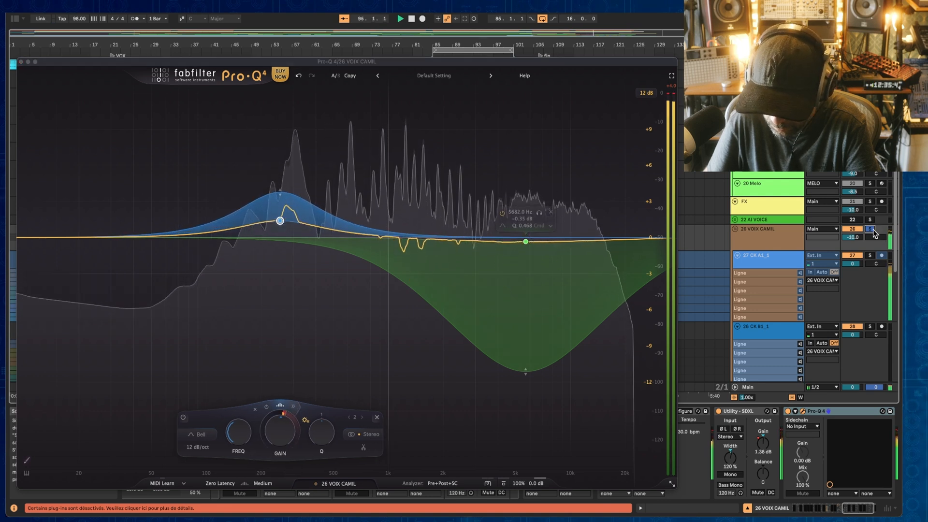
click(488, 483)
click(496, 485)
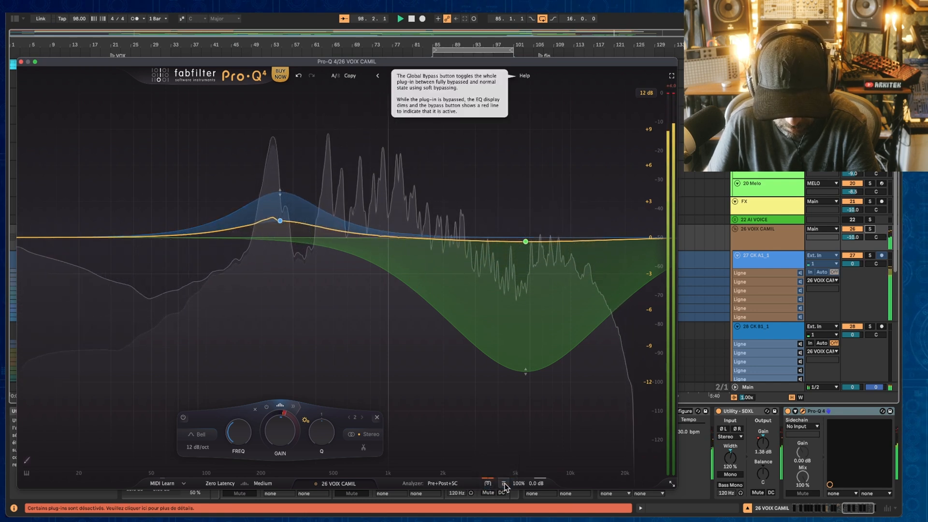
click(504, 484)
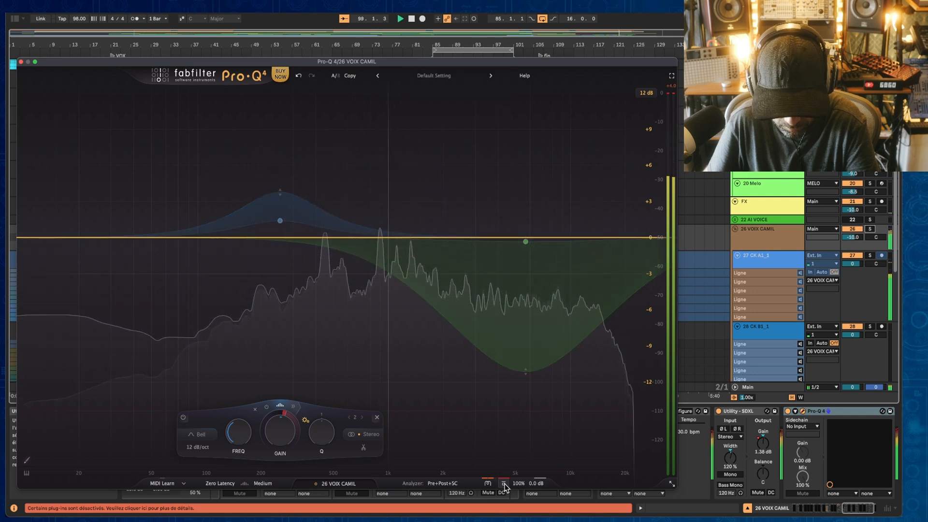
click(504, 484)
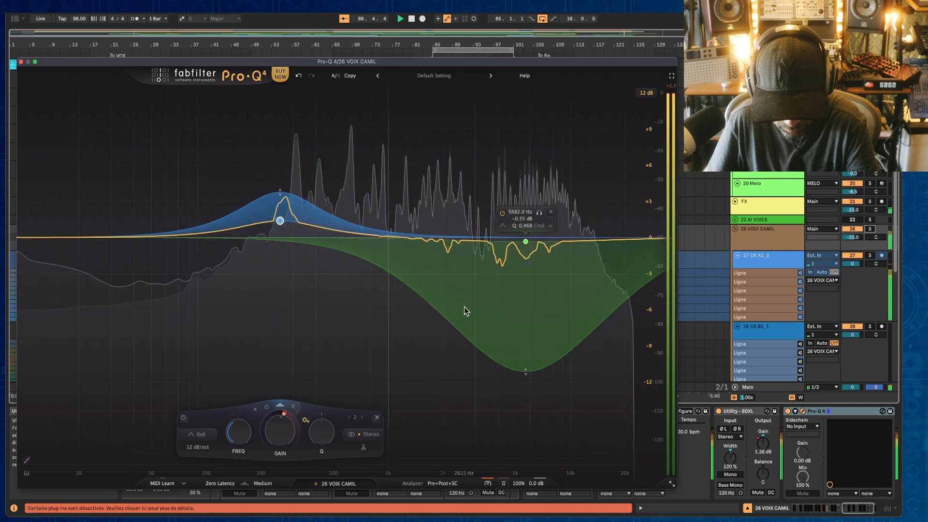
key(space)
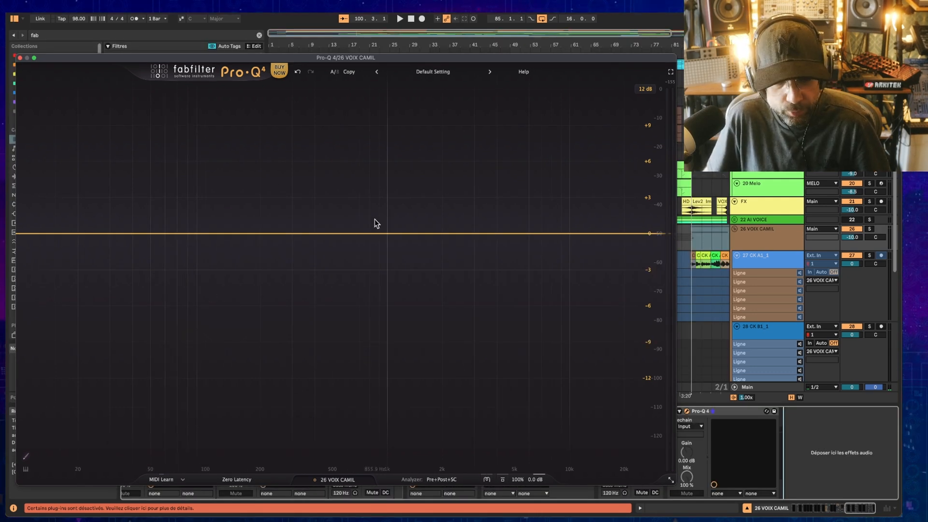
Step: Add a bell boost near 1.2 kHz and a second bell raised to 182 Hz at +10.62 dB
click(403, 165)
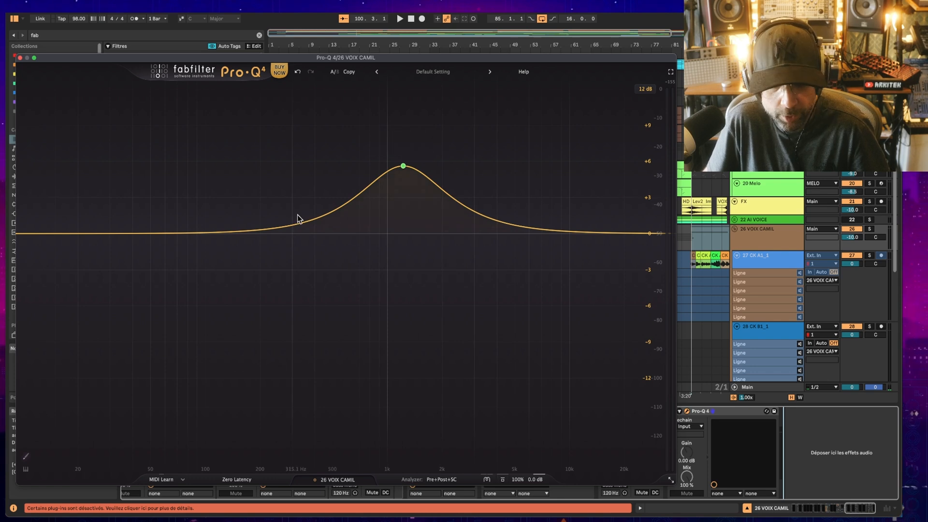
click(246, 305)
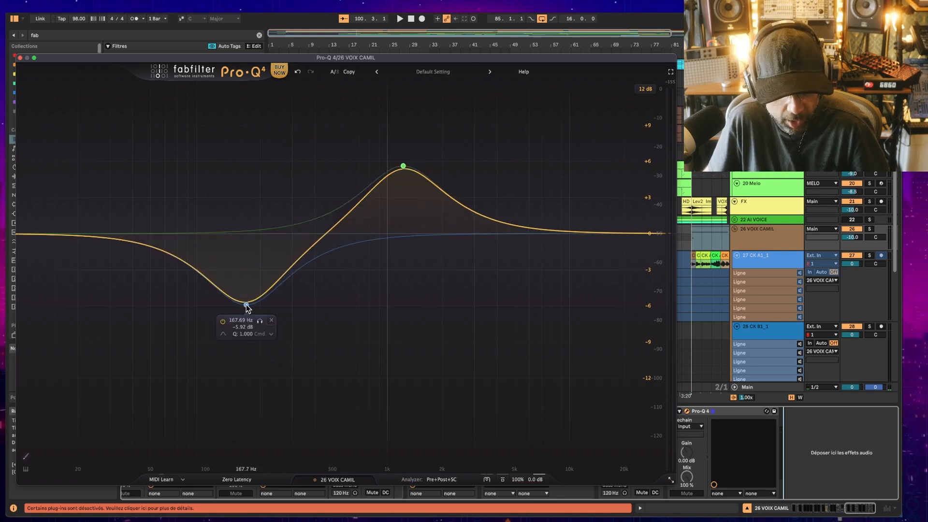
drag(250, 307, 253, 106)
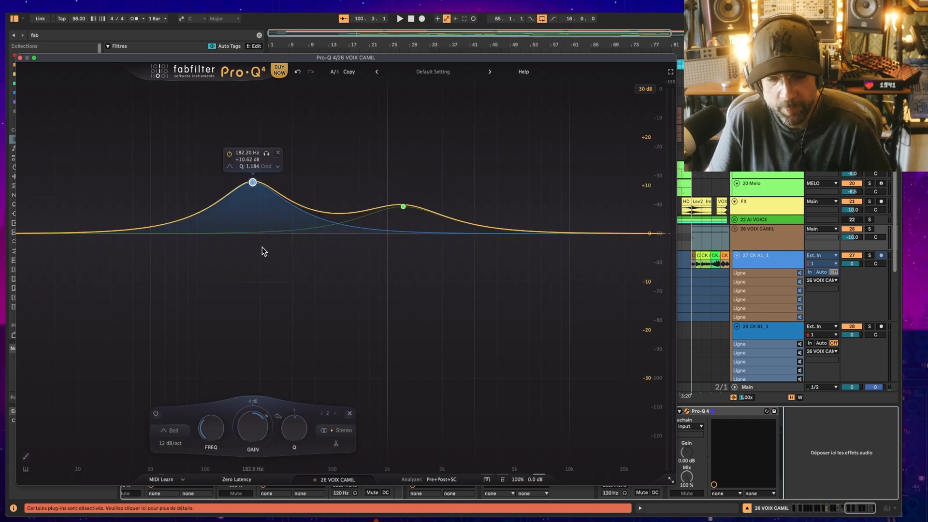
Step: Drag the 182 Hz bell band around the vocal EQ, ending at about 153 Hz with +22.93 dB gain
drag(253, 182, 248, 184)
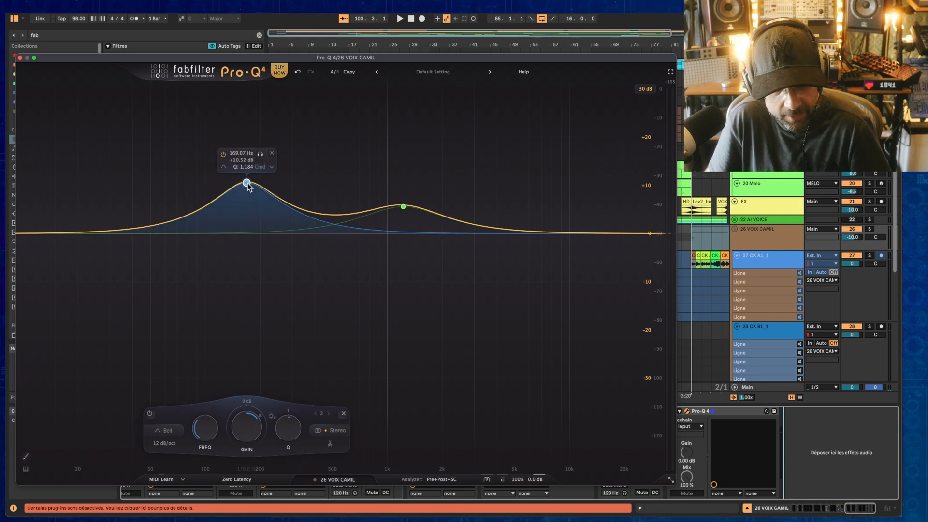
drag(246, 183, 265, 353)
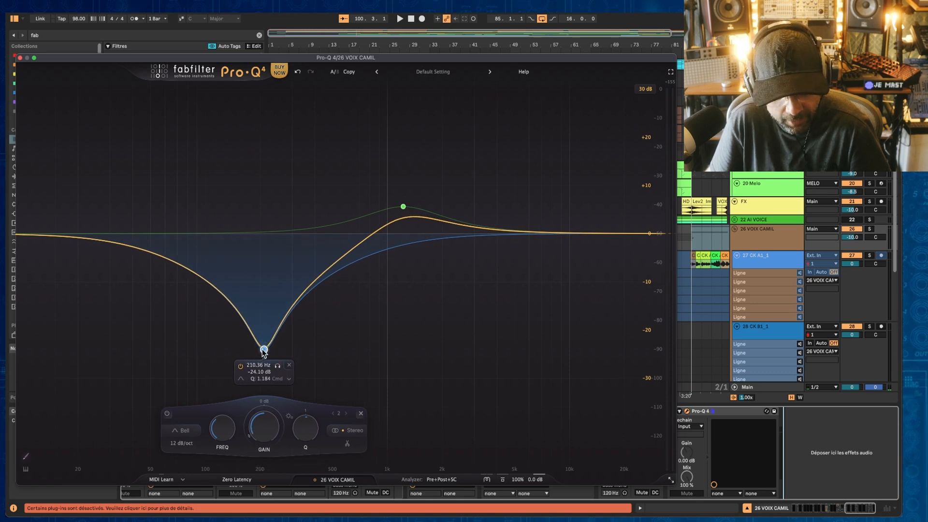
drag(264, 351, 238, 123)
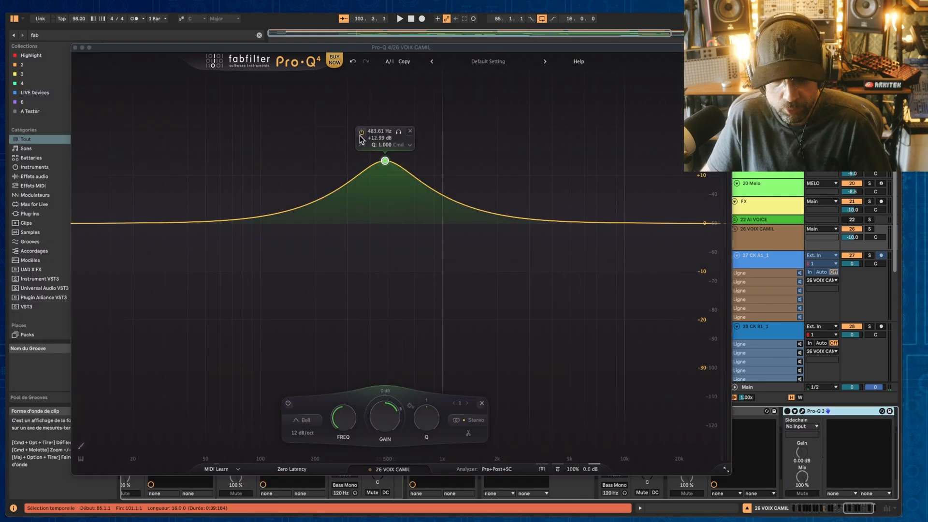
Step: On the other Pro-Q 4 instance, switch the 483 Hz band to All Pass and lower its frequency to about 387 Hz
click(362, 146)
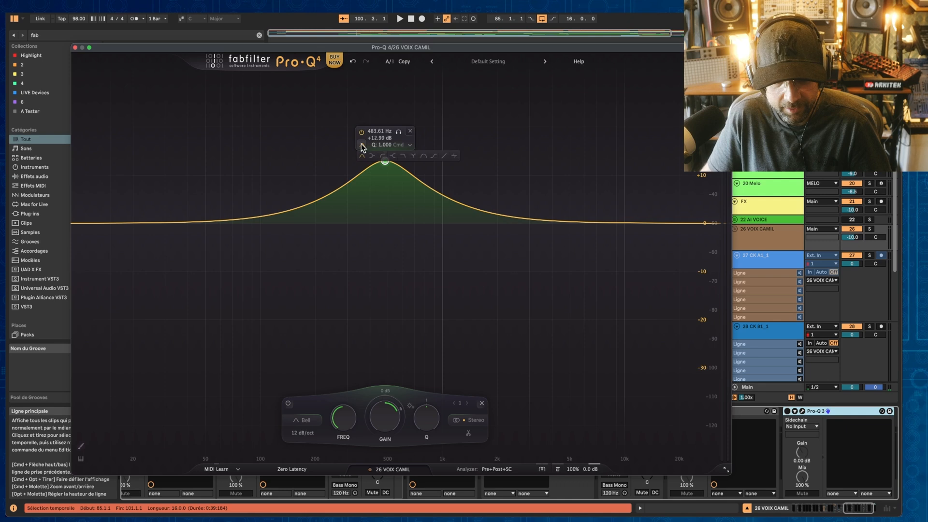
click(455, 156)
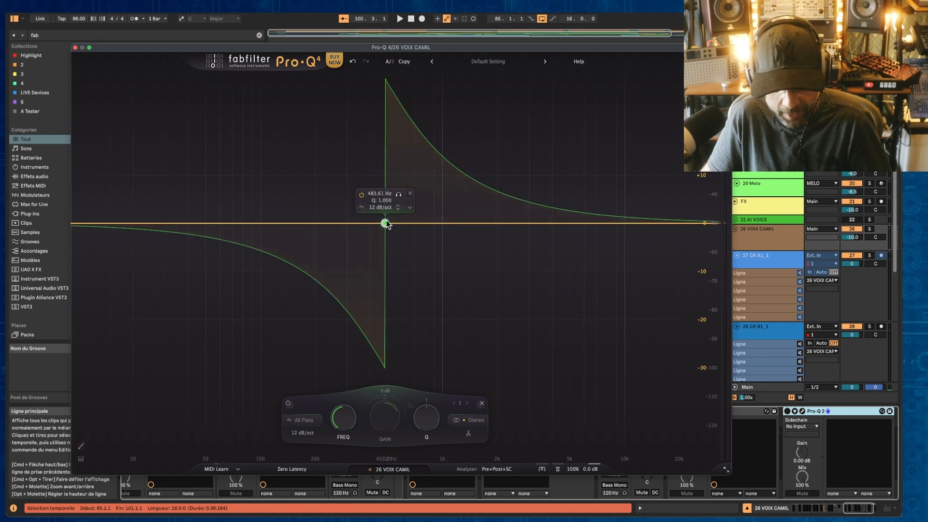
drag(389, 224, 369, 192)
drag(407, 427, 423, 376)
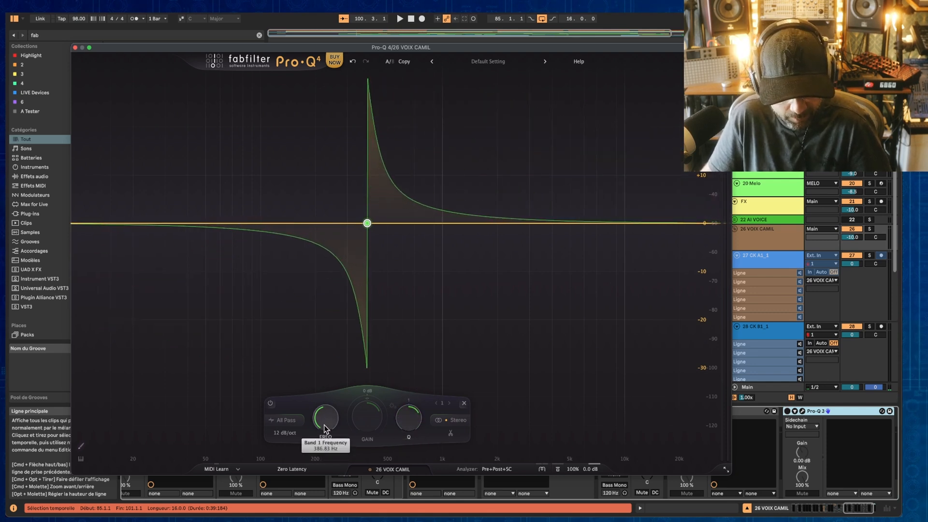
drag(325, 416, 330, 449)
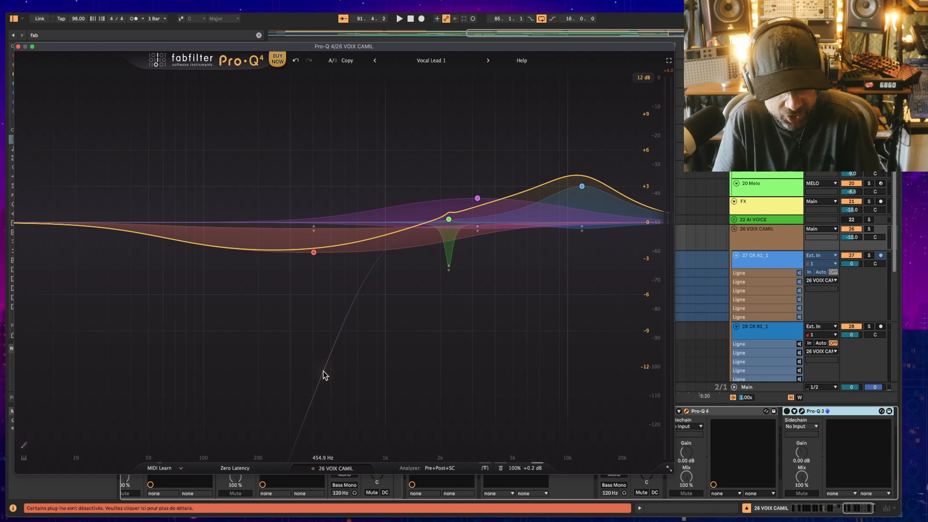
Step: Open the instance overview that shows every Pro-Q 4 instance in the project
click(344, 468)
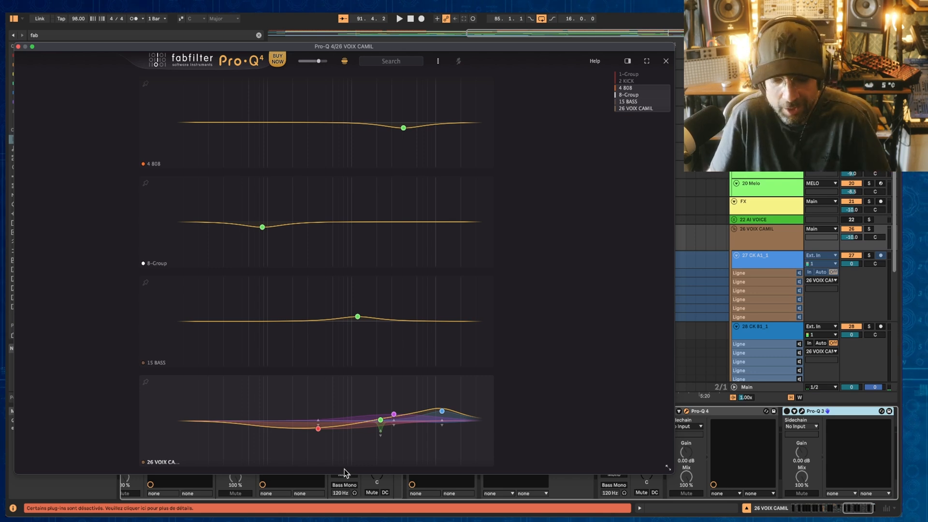
click(667, 61)
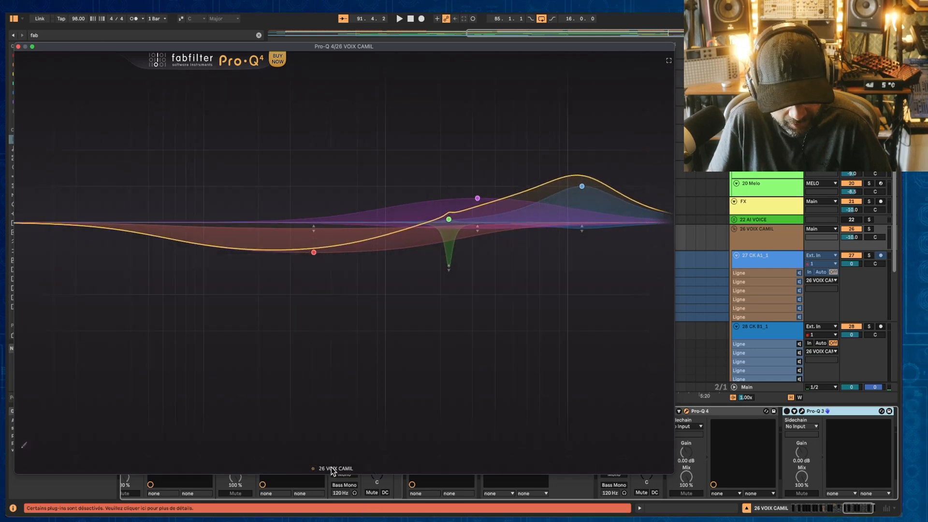
click(333, 469)
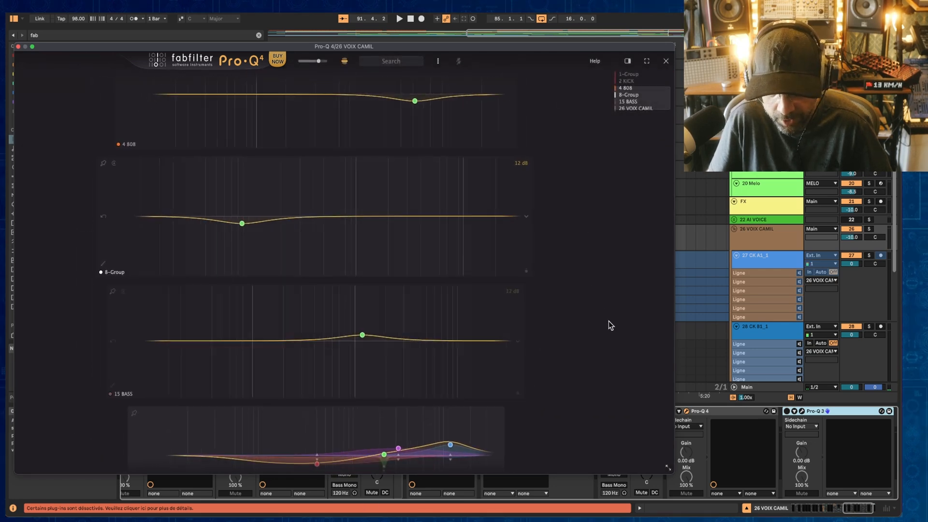
Step: Play the mix while browsing the instance list and adjusting the overview's display options
key(space)
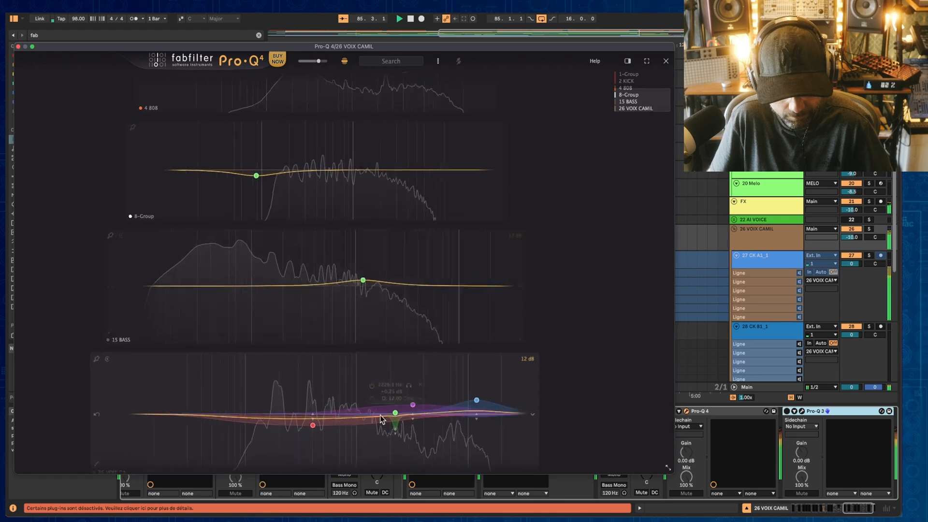
drag(637, 102, 636, 80)
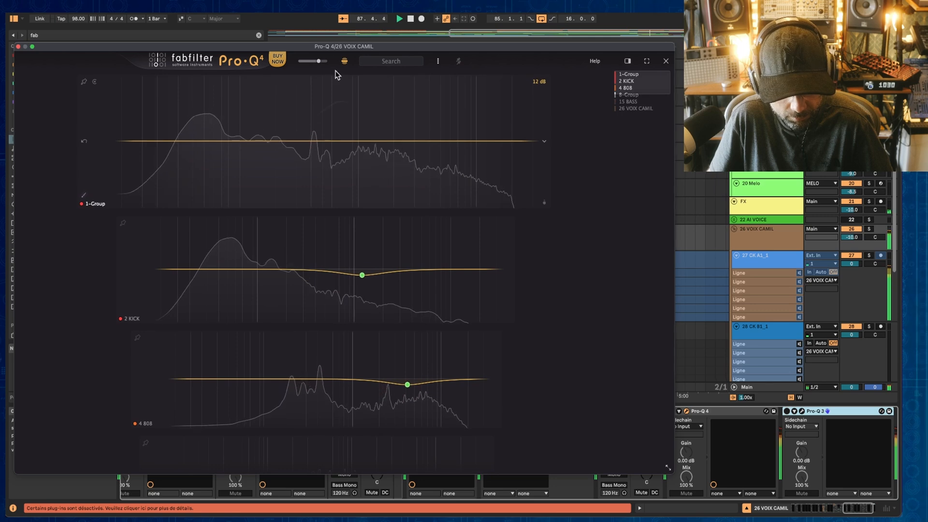
mouse_move(318, 61)
mouse_down()
mouse_move(328, 62)
mouse_move(291, 63)
mouse_move(320, 62)
mouse_up()
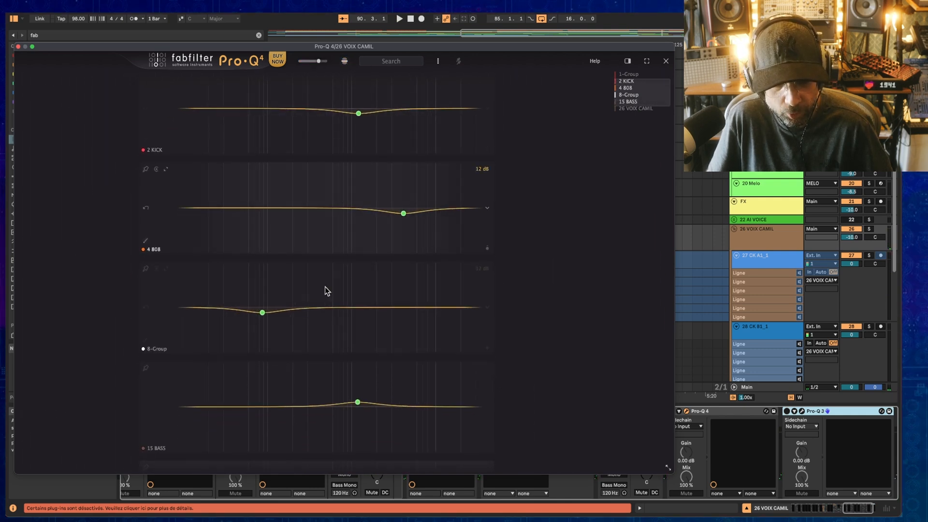
click(344, 62)
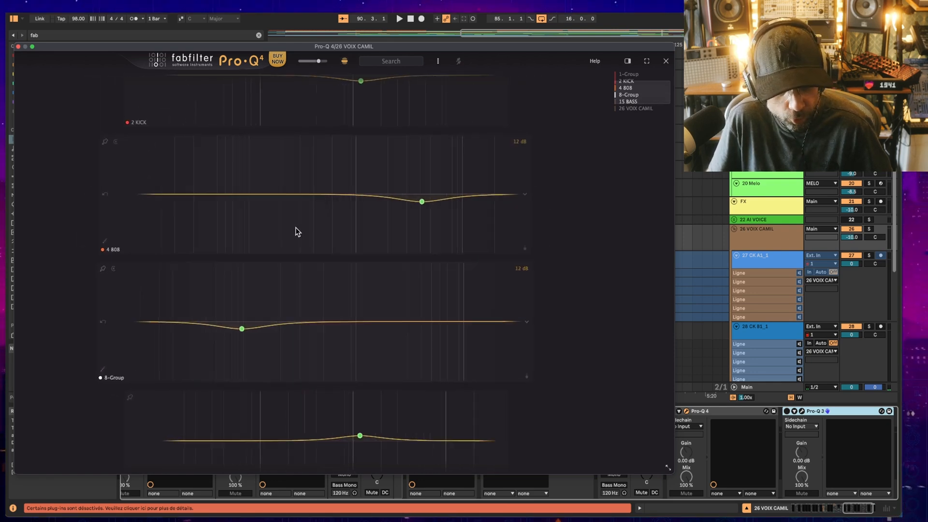
click(390, 61)
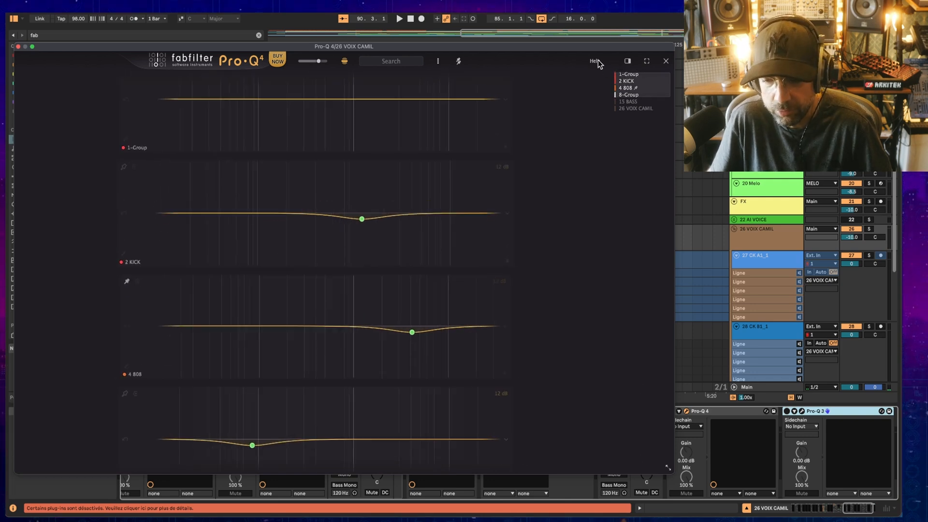
key(space)
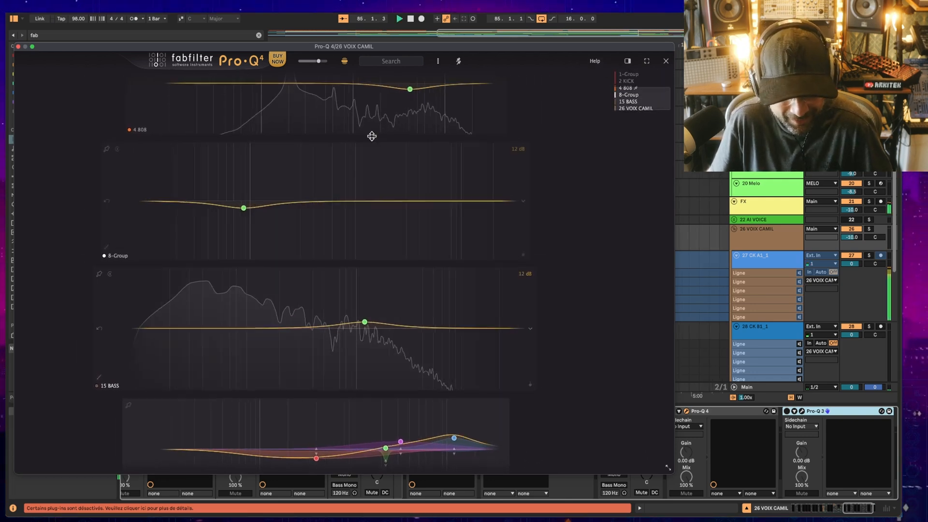
Step: On the 1-Group instance, add a band, make it a 12 dB/oct low pass and set it to about 17.2 kHz
drag(390, 242, 400, 218)
scroll(283, 115, up, 4)
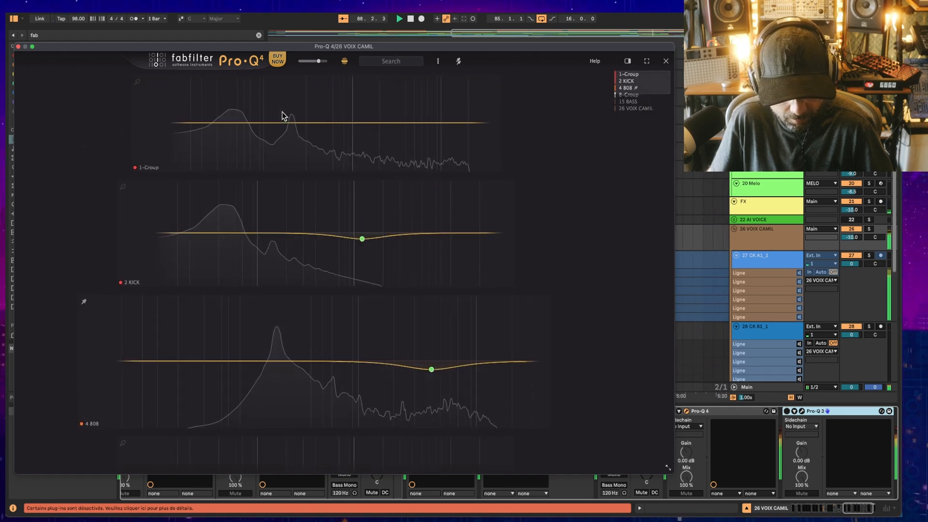
drag(392, 142, 395, 151)
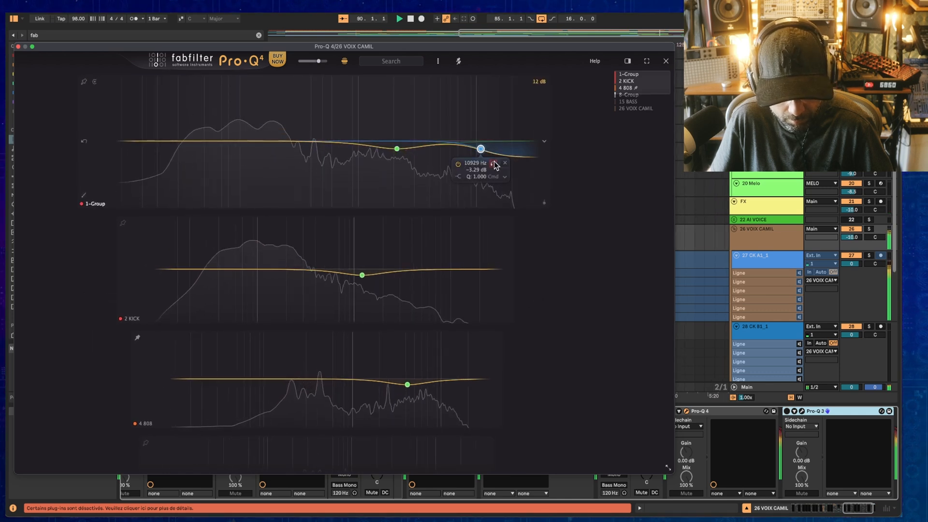
click(499, 188)
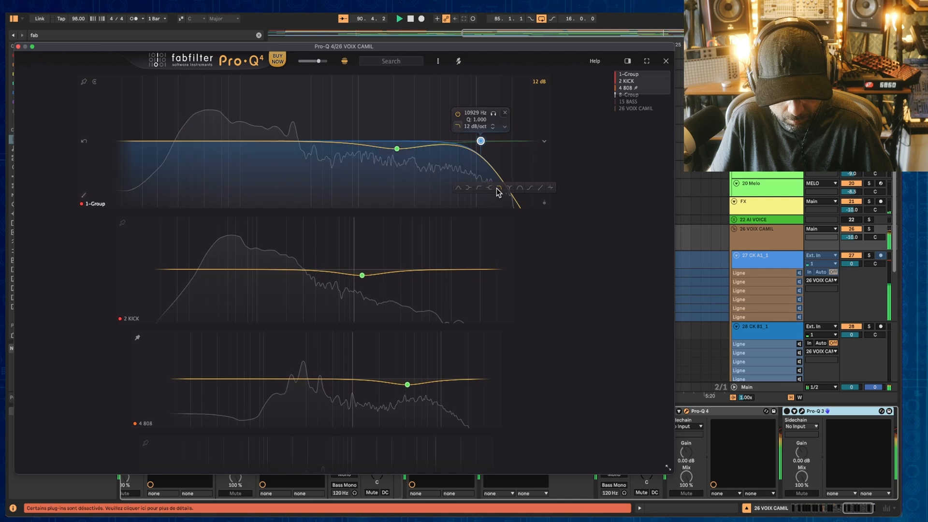
drag(492, 120, 449, 120)
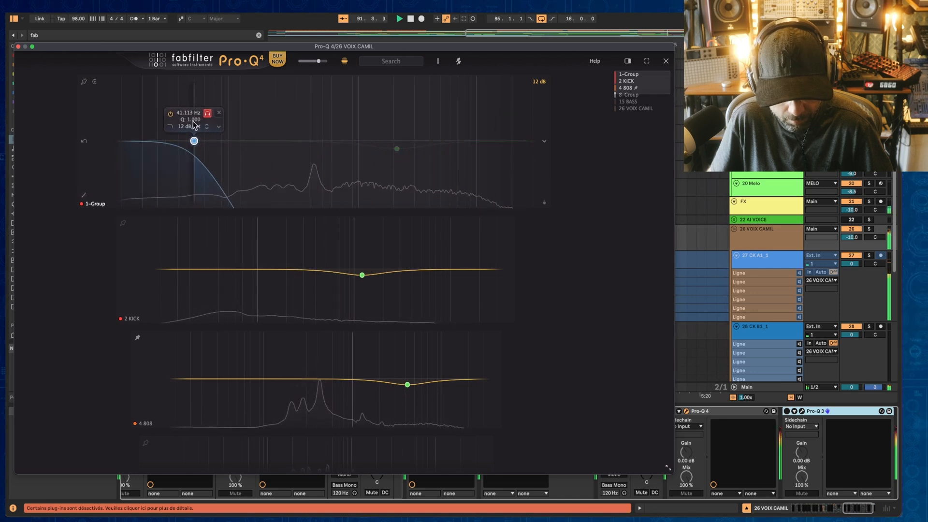
drag(194, 125, 510, 139)
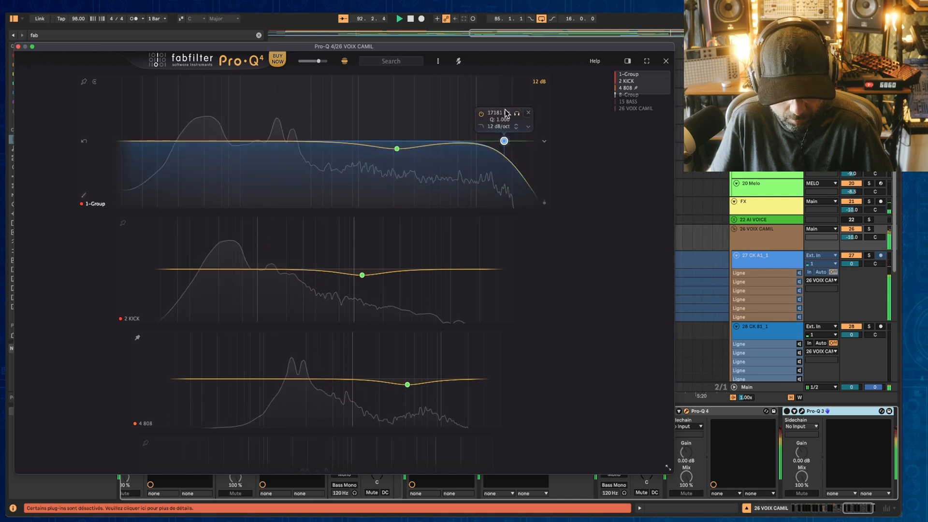
Step: Pin the 2 KICK, 4 808 and 8-Group instances in the overview
click(233, 257)
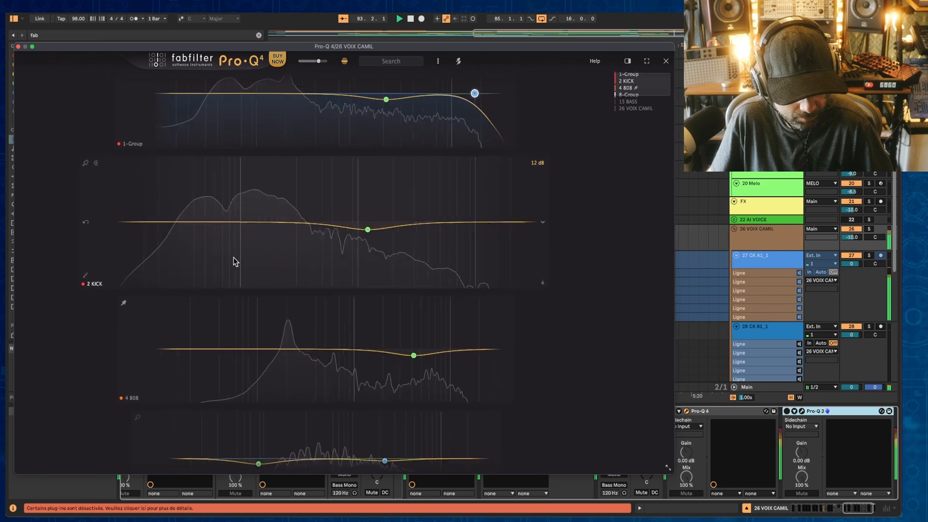
click(170, 347)
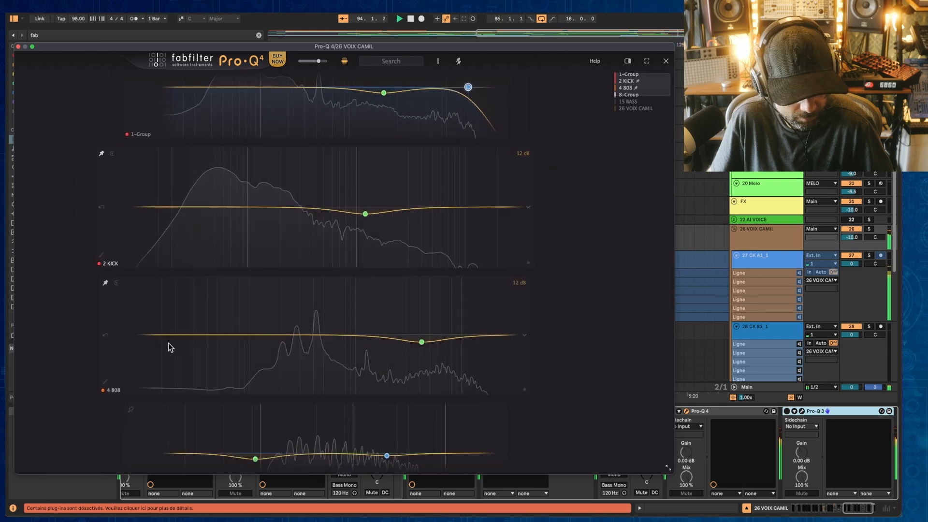
click(155, 407)
click(85, 341)
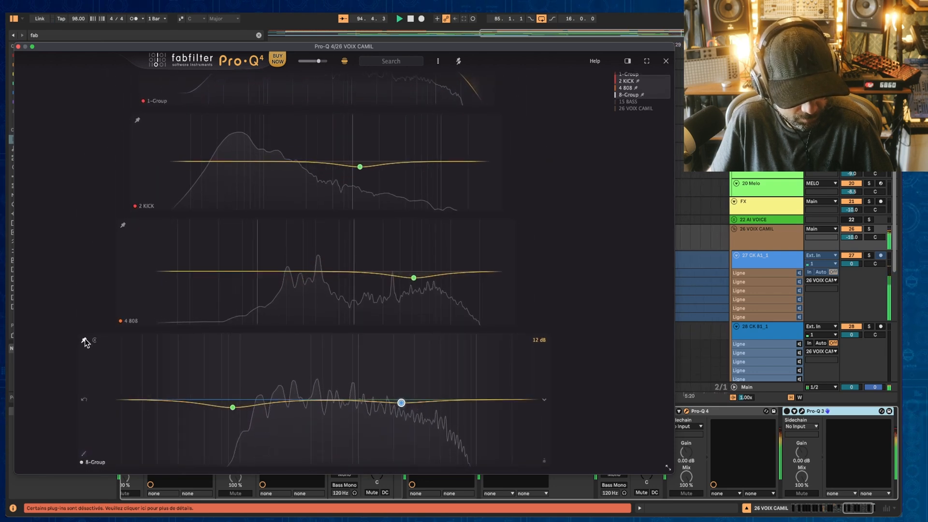
Step: Play the mix, filter the overview to pinned instances and toggle the 2 KICK pin
key(space)
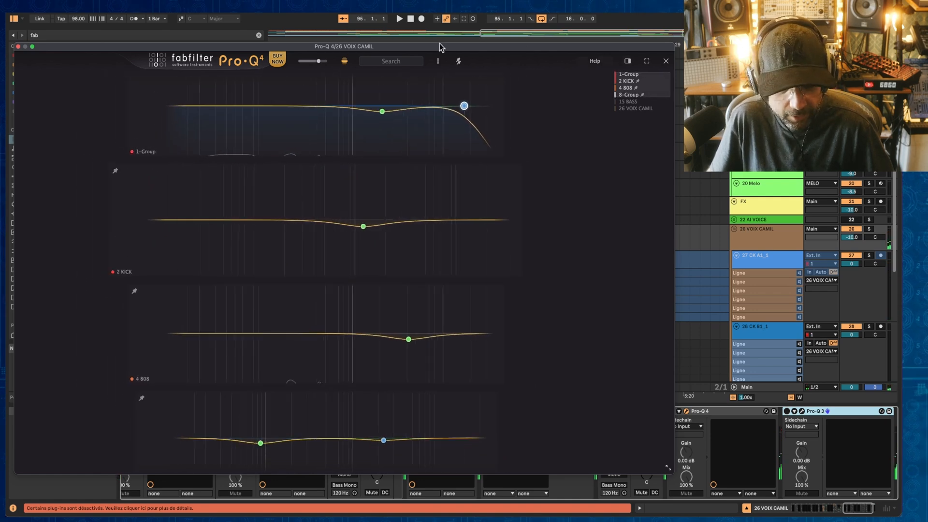
click(458, 61)
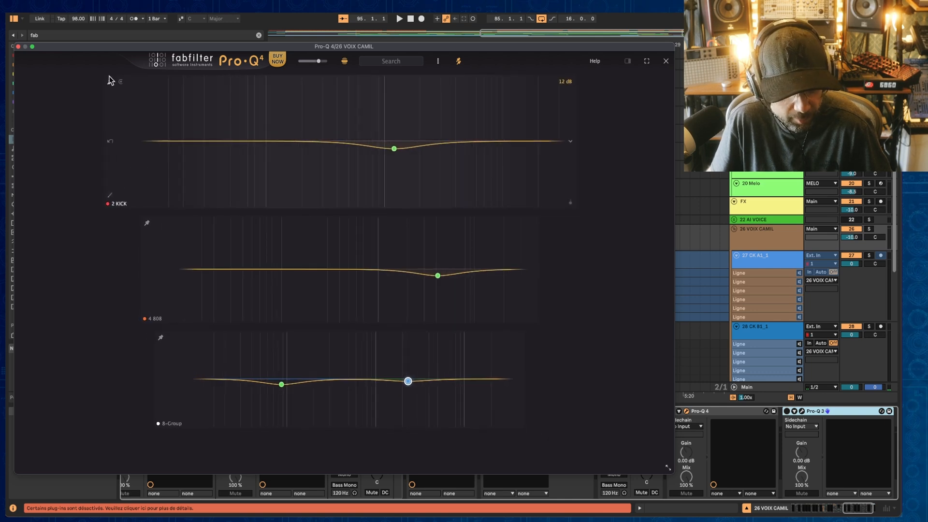
click(111, 83)
click(112, 82)
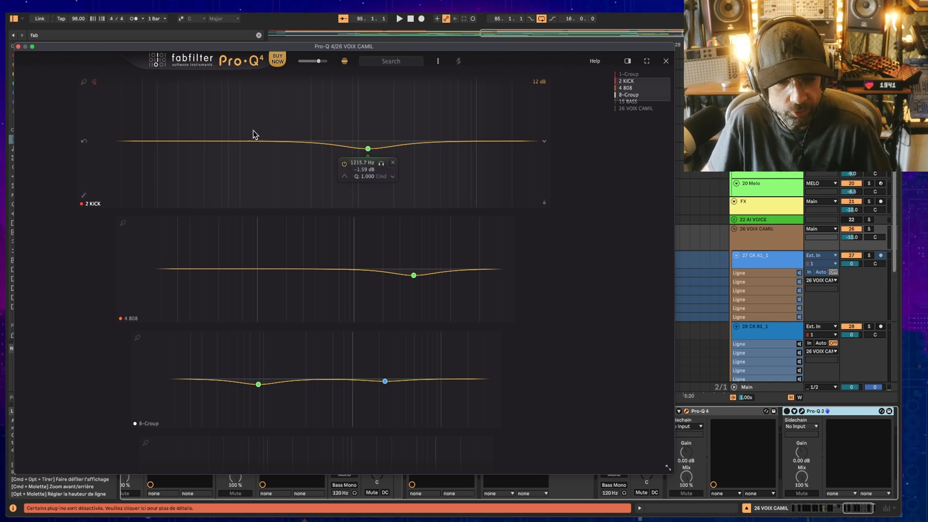
scroll(208, 121, down, 3)
scroll(174, 118, up, 3)
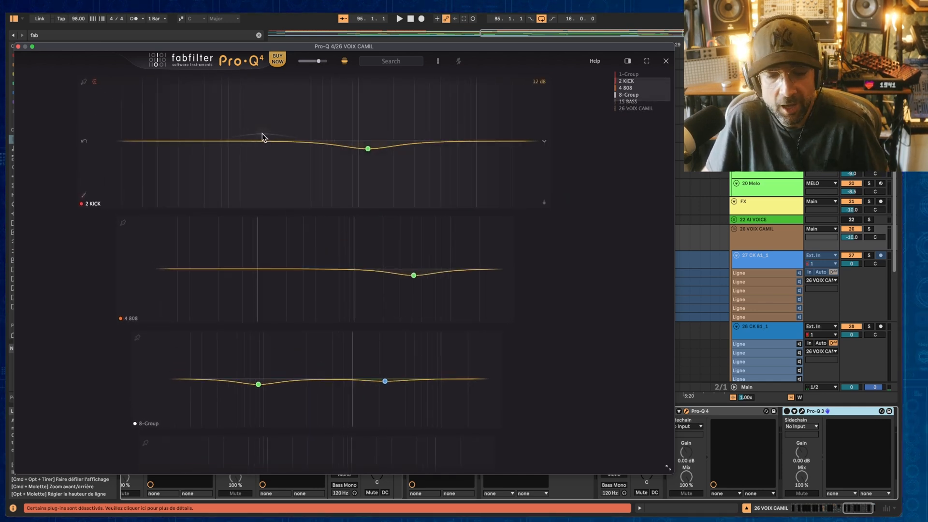
Step: Play the mix and add a bell cut on the 4 808 instance at about 216 Hz, -1.46 dB
key(space)
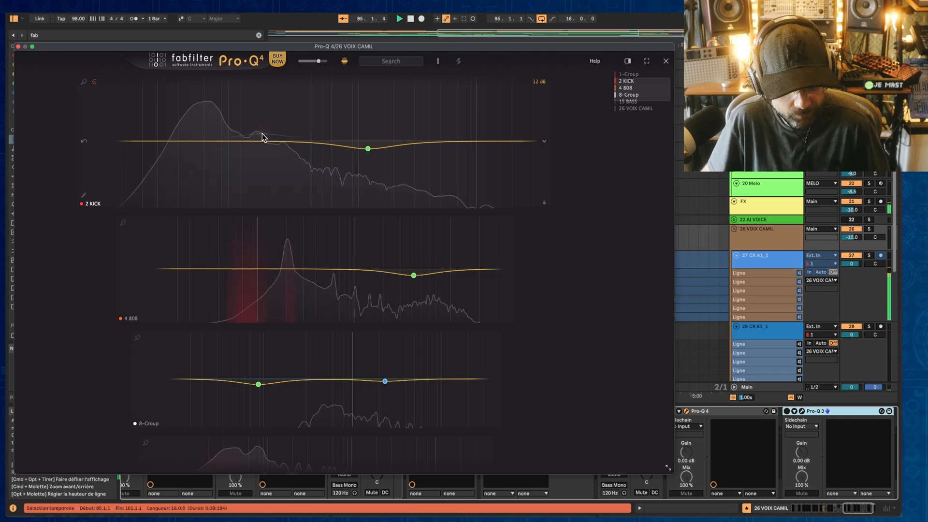
scroll(287, 129, down, 5)
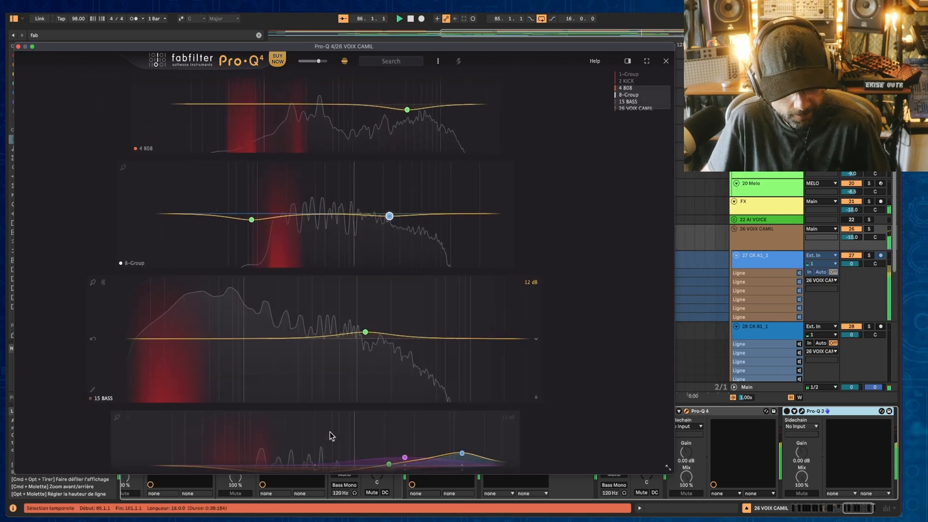
scroll(328, 184, up, 5)
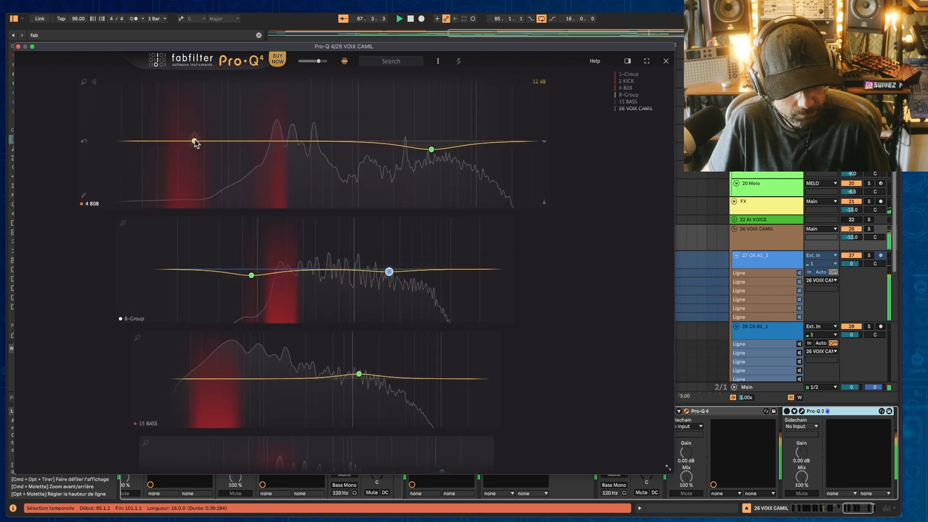
double_click(279, 141)
drag(279, 141, 279, 158)
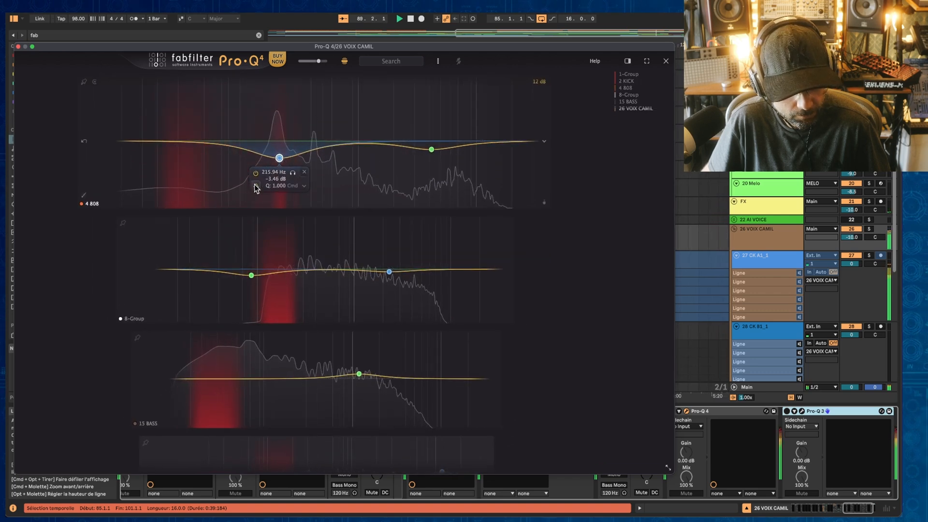
Step: Lower the 8-Group instance's low bell band a little further
scroll(232, 268, down, 1)
drag(243, 221, 264, 243)
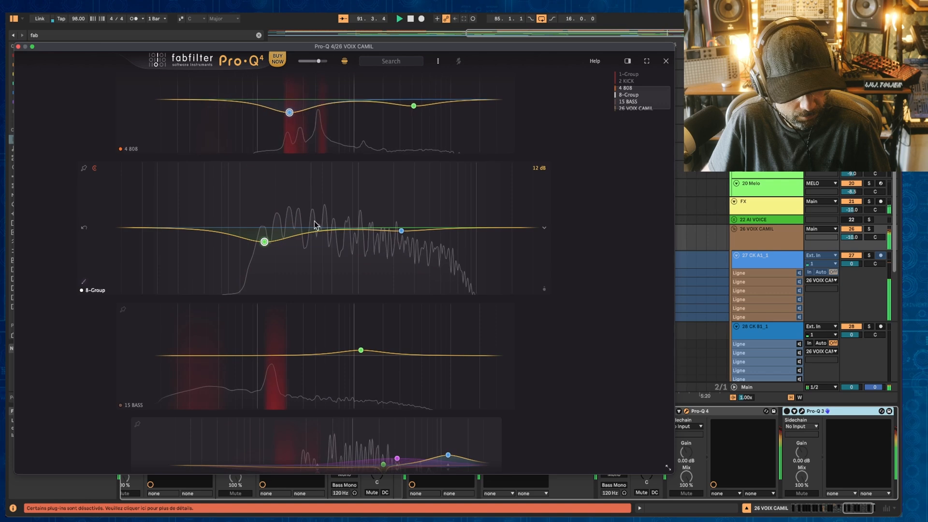
scroll(315, 173, up, 5)
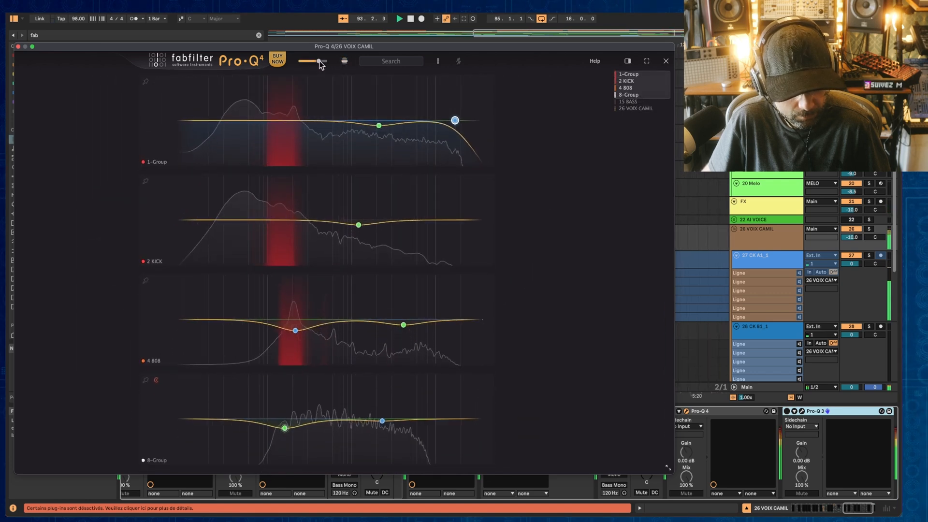
Step: Enlarge the overview display size and jump to the 1-Group instance
drag(319, 61, 323, 61)
click(631, 75)
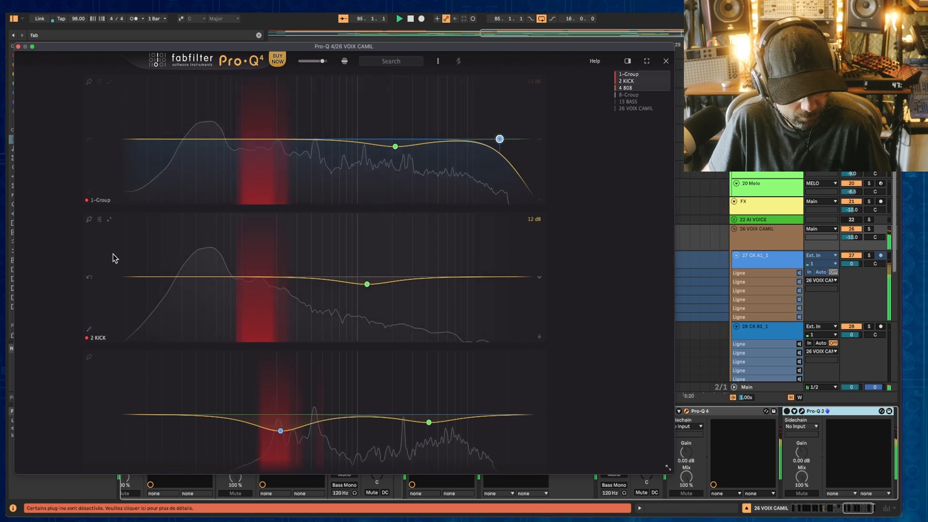
Step: Turn on the 2 KICK instance's emphasis toggle and stop playback with the 8-Group and 15 BASS instances in view
click(100, 220)
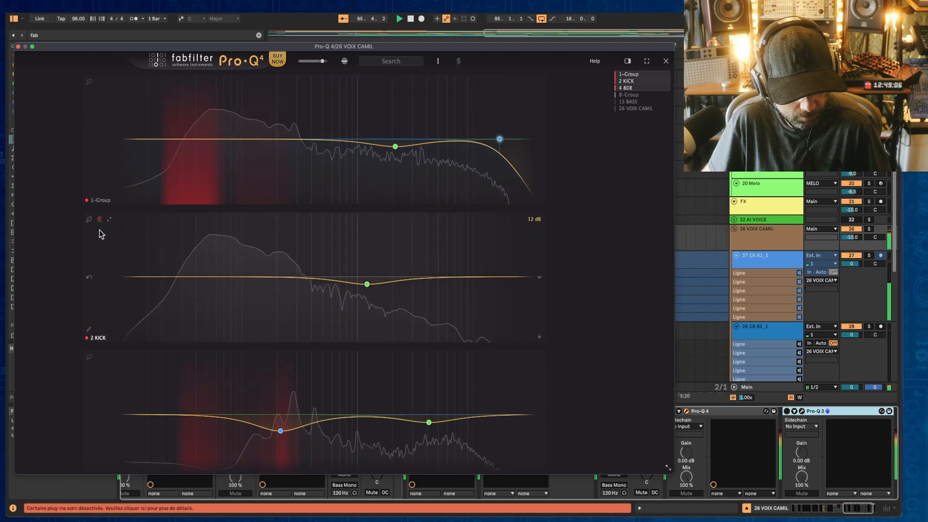
scroll(97, 314, down, 6)
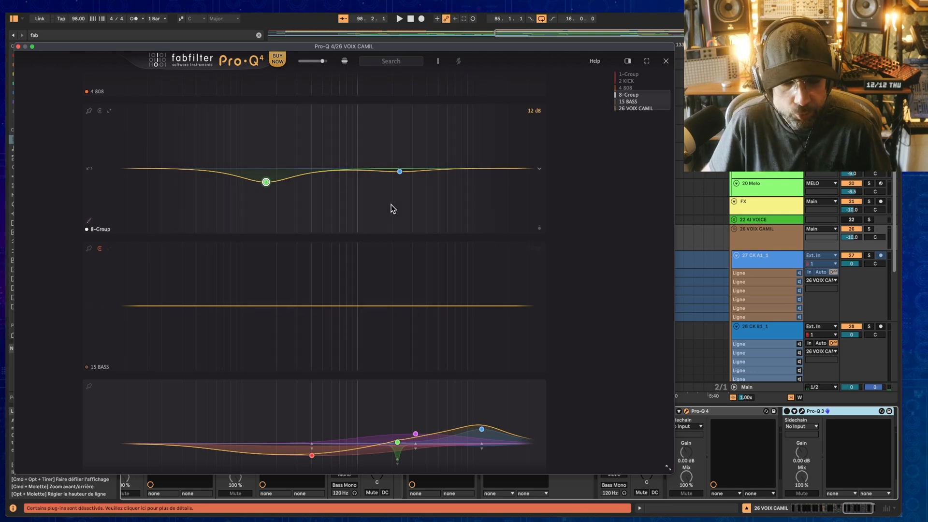
key(space)
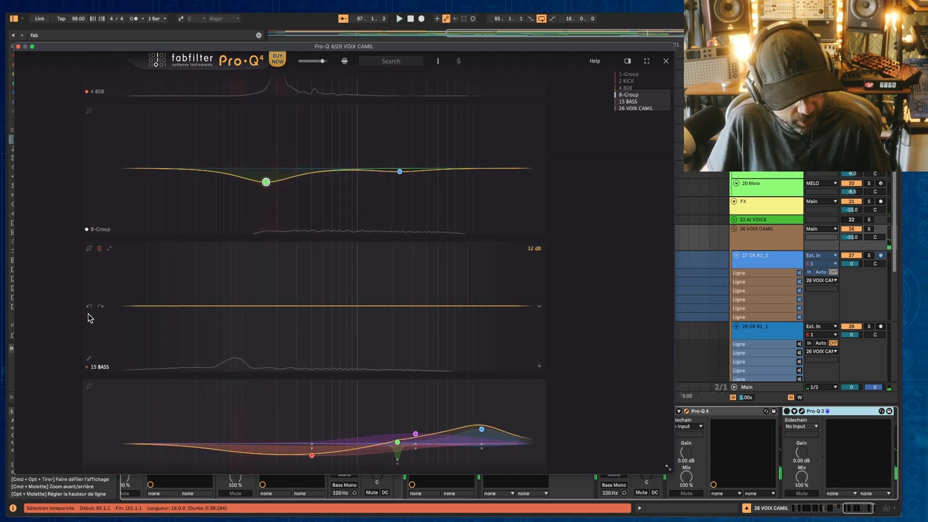
Step: Try adding bands to the flat 15 BASS instance, undoing and redoing each addition
double_click(211, 290)
click(89, 307)
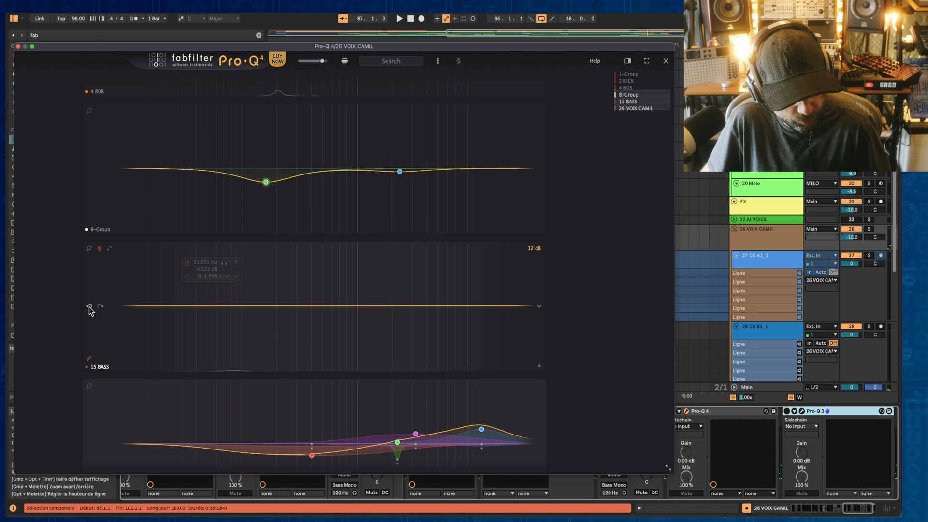
double_click(311, 285)
click(90, 307)
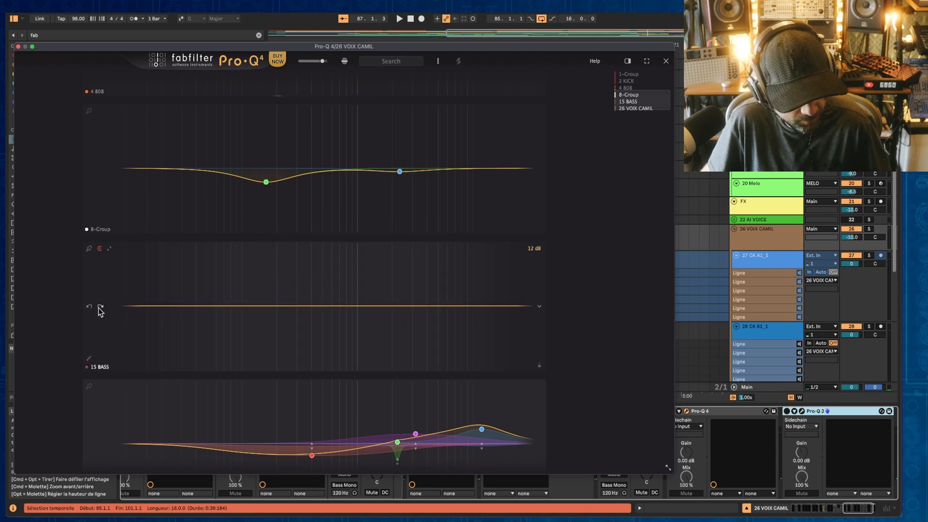
click(101, 309)
click(90, 308)
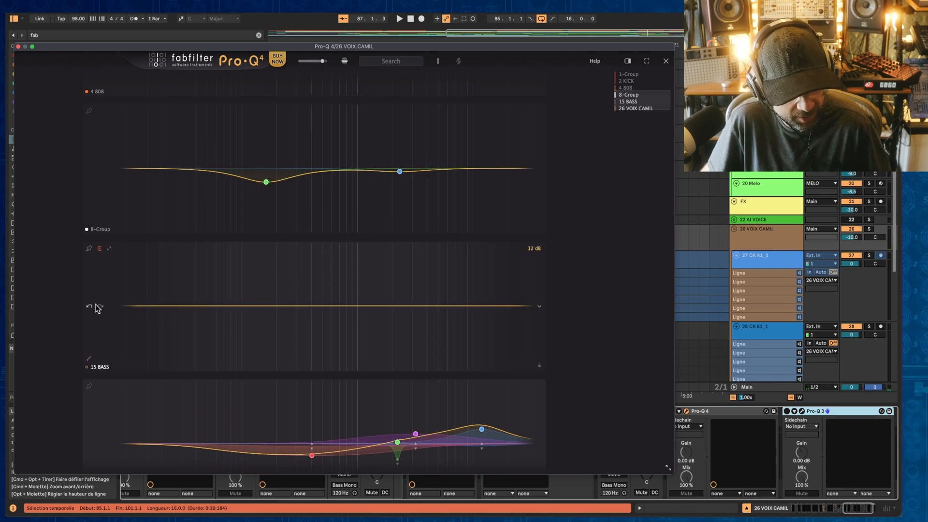
Step: Try drawing a multi-band EQ curve across the 15 BASS instance with the pencil, then undo it
click(89, 359)
mouse_move(142, 336)
mouse_down()
mouse_move(235, 334)
mouse_move(489, 301)
mouse_up()
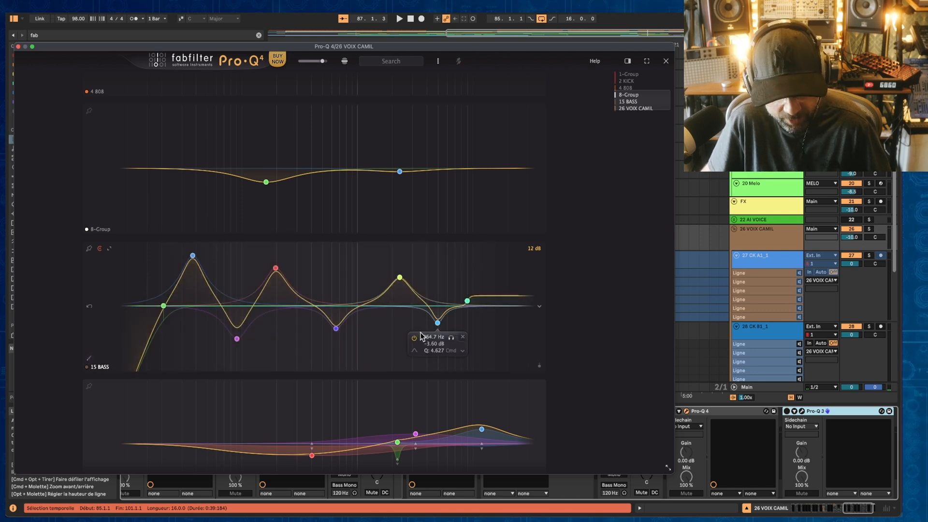
click(90, 308)
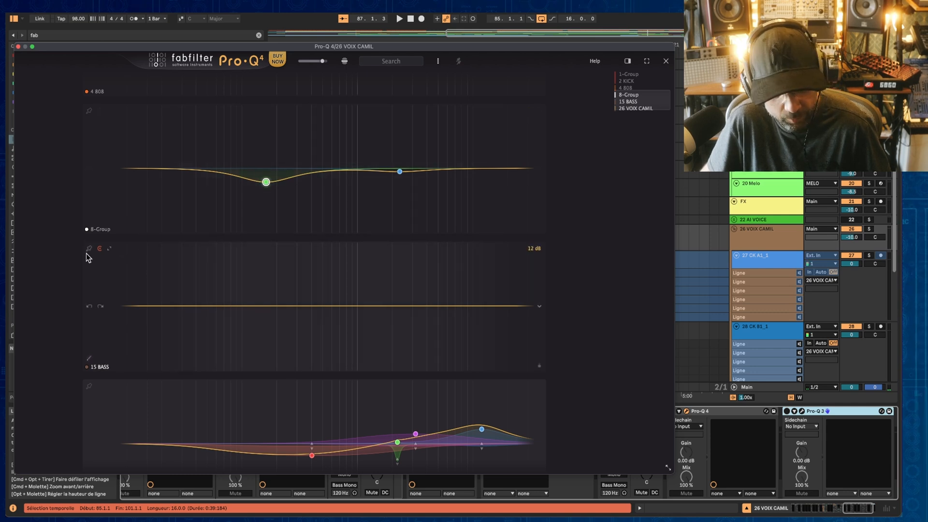
Step: Enlarge the 15 BASS instance and add a bell boost band in its midrange
click(110, 248)
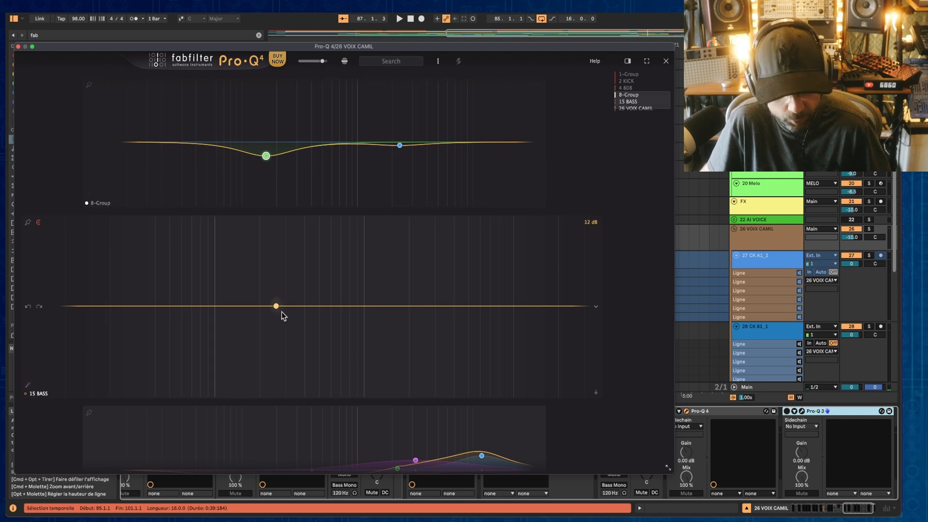
double_click(391, 284)
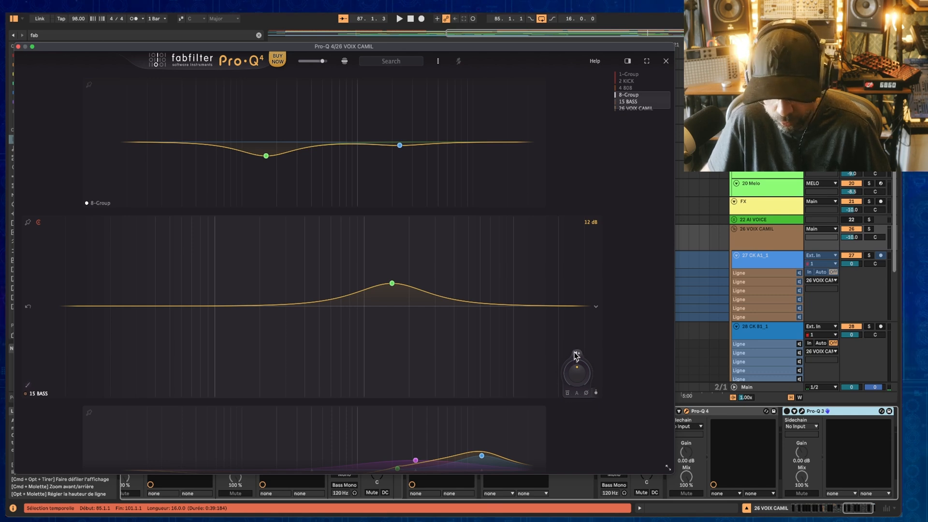
Step: Start playback and toggle the 15 BASS instance's Emphasize output boost on and off several times
mouse_move(576, 357)
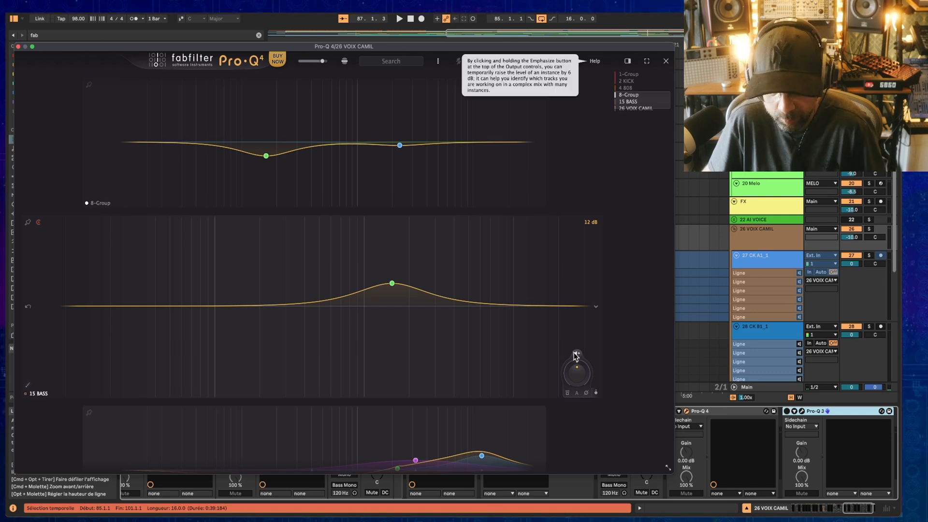
key(space)
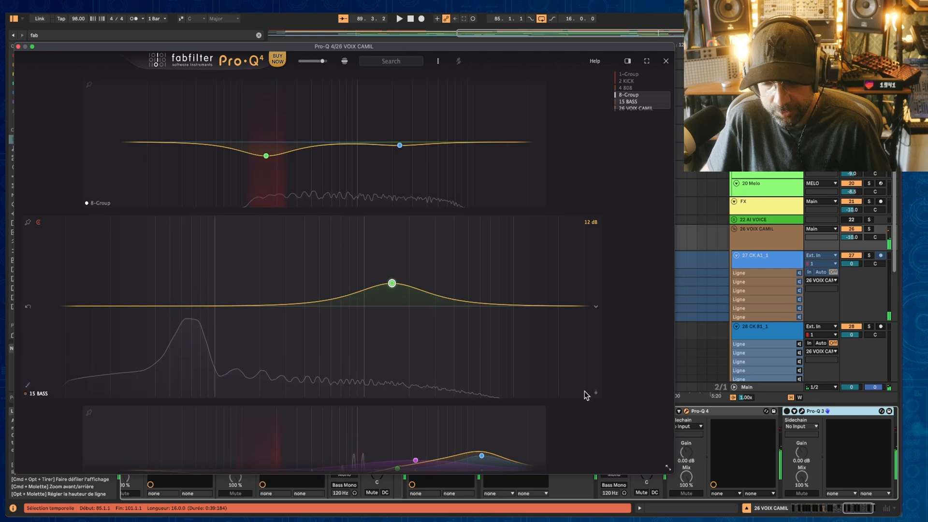
click(576, 355)
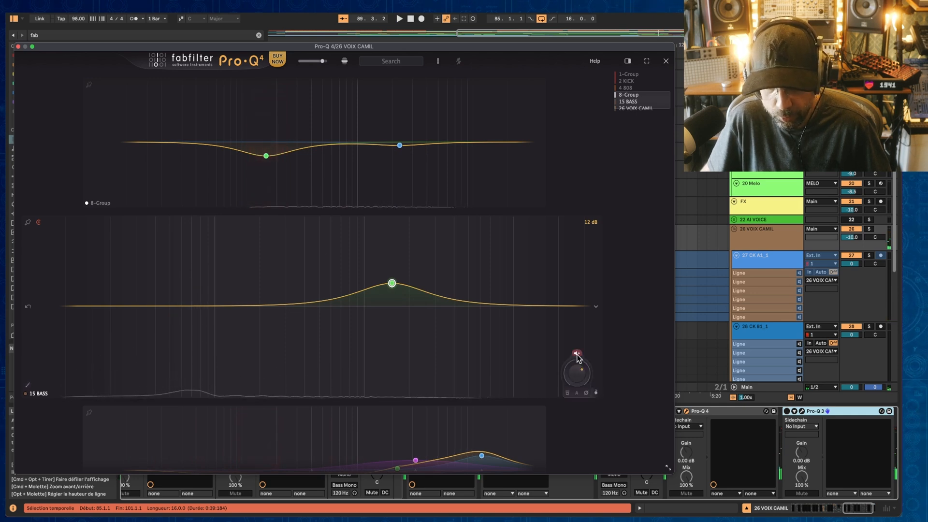
click(577, 356)
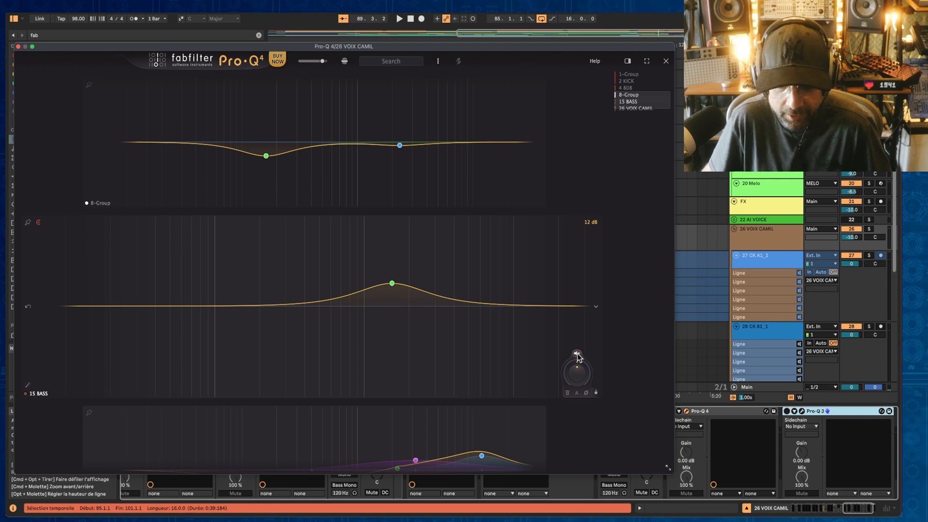
click(577, 354)
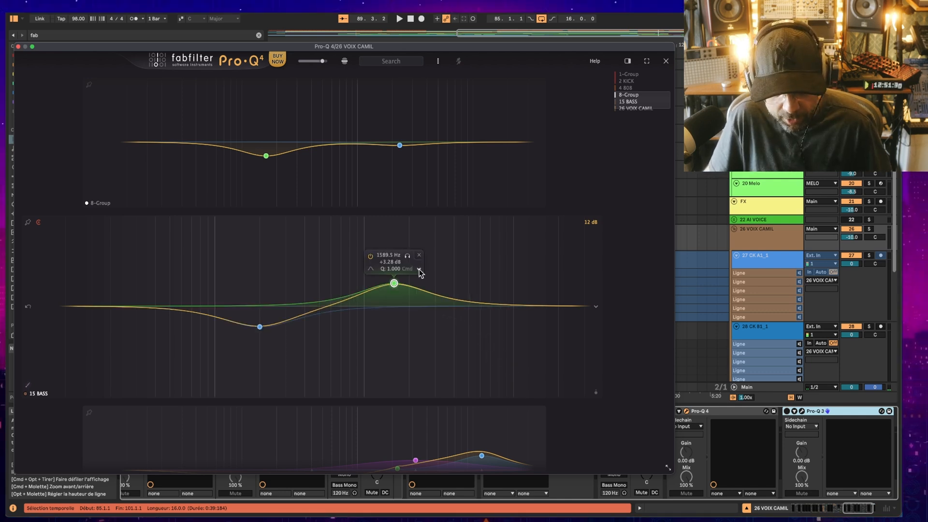
Step: Nudge the 15 BASS bell boost to a slightly higher frequency and gain, about 1590 Hz
click(420, 270)
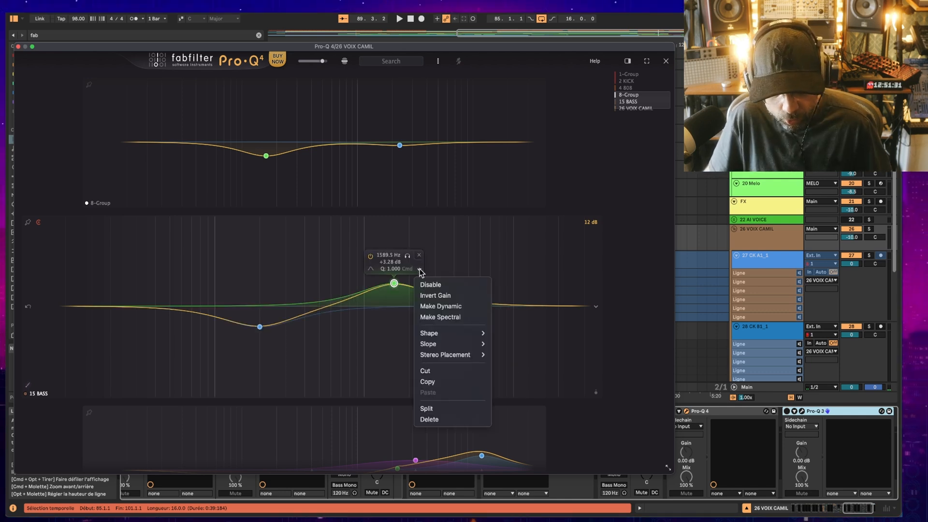
click(395, 282)
mouse_move(395, 282)
mouse_down()
mouse_move(394, 269)
mouse_move(398, 314)
mouse_move(401, 222)
mouse_move(402, 296)
mouse_move(400, 287)
mouse_up()
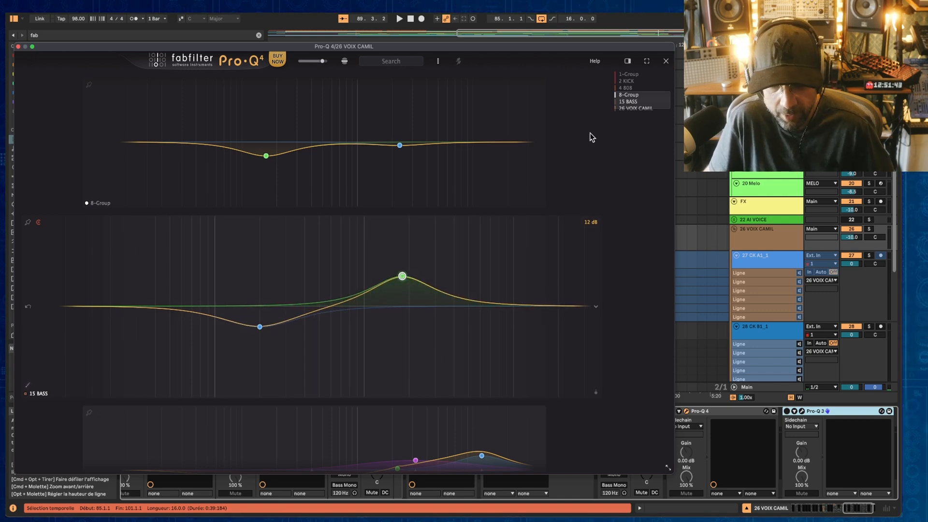
Step: Close the overview and add a deep bell cut of about -10 dB near 200 Hz on 26 VOIX CAMIL
click(667, 62)
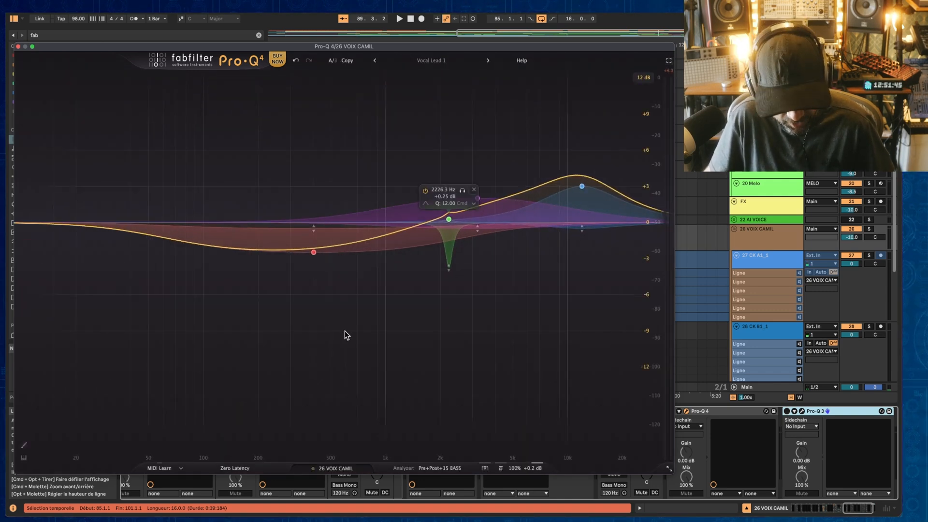
double_click(309, 338)
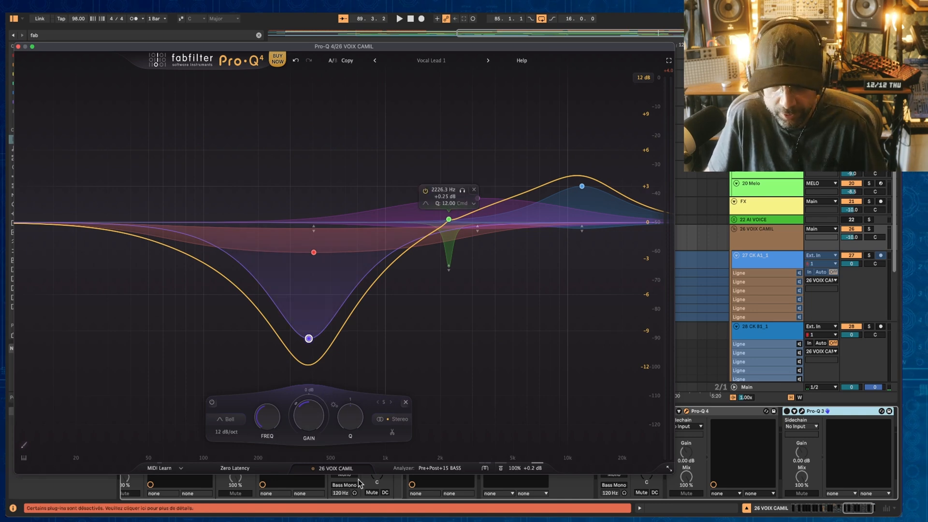
Step: Reopen the overview and add a 12 dB/oct low-pass band at about 1909 Hz on the 8-Group instance
click(337, 469)
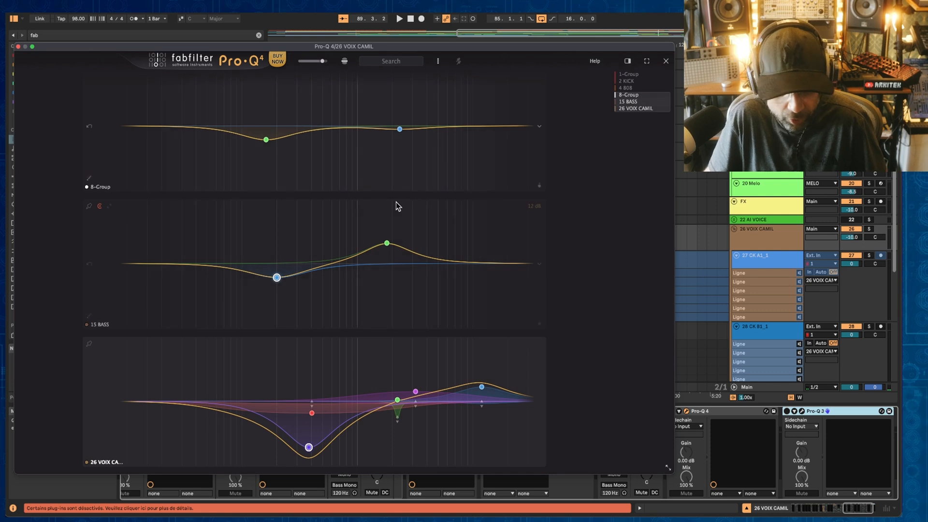
click(471, 170)
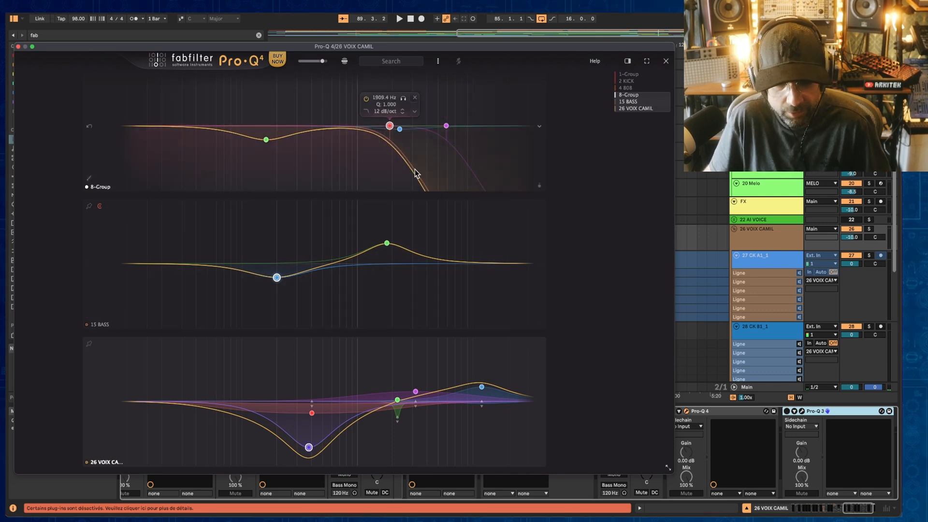
click(184, 131)
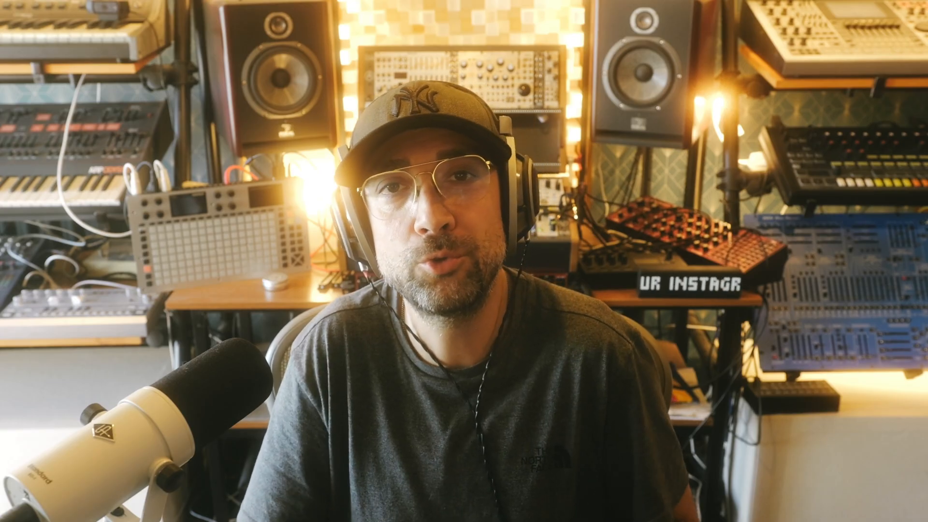